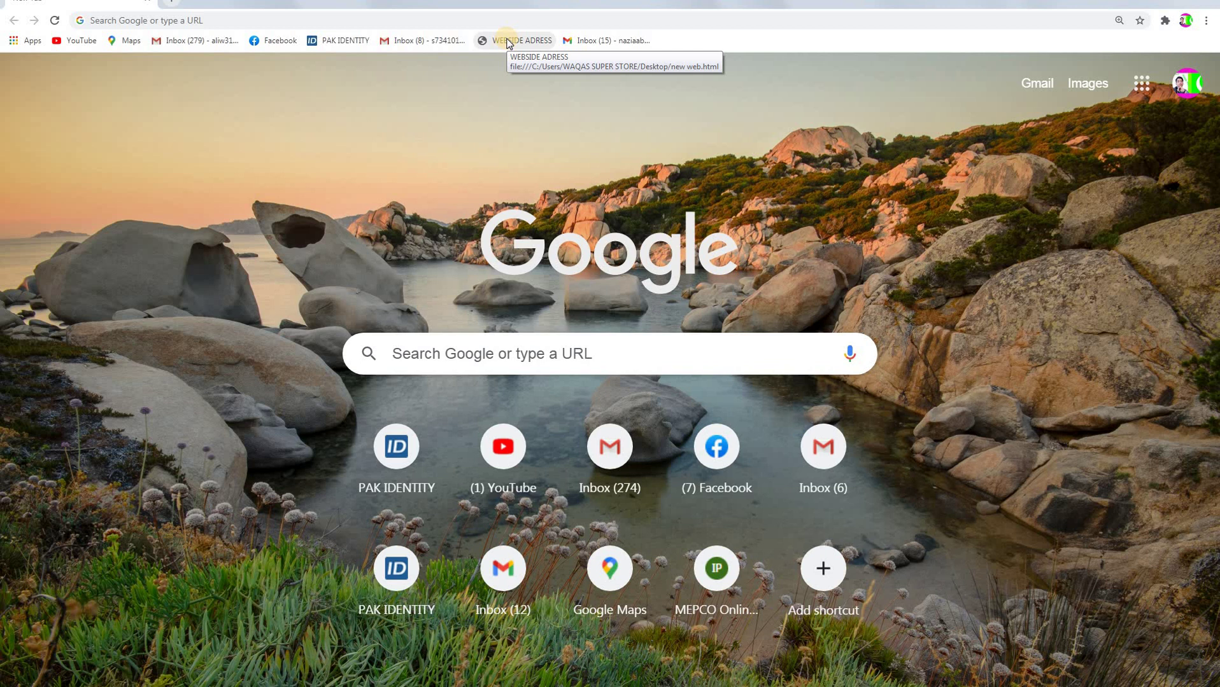
Open the land record site from the saved website links, zoom to 125%, and sign in to e-Fard.
click(509, 42)
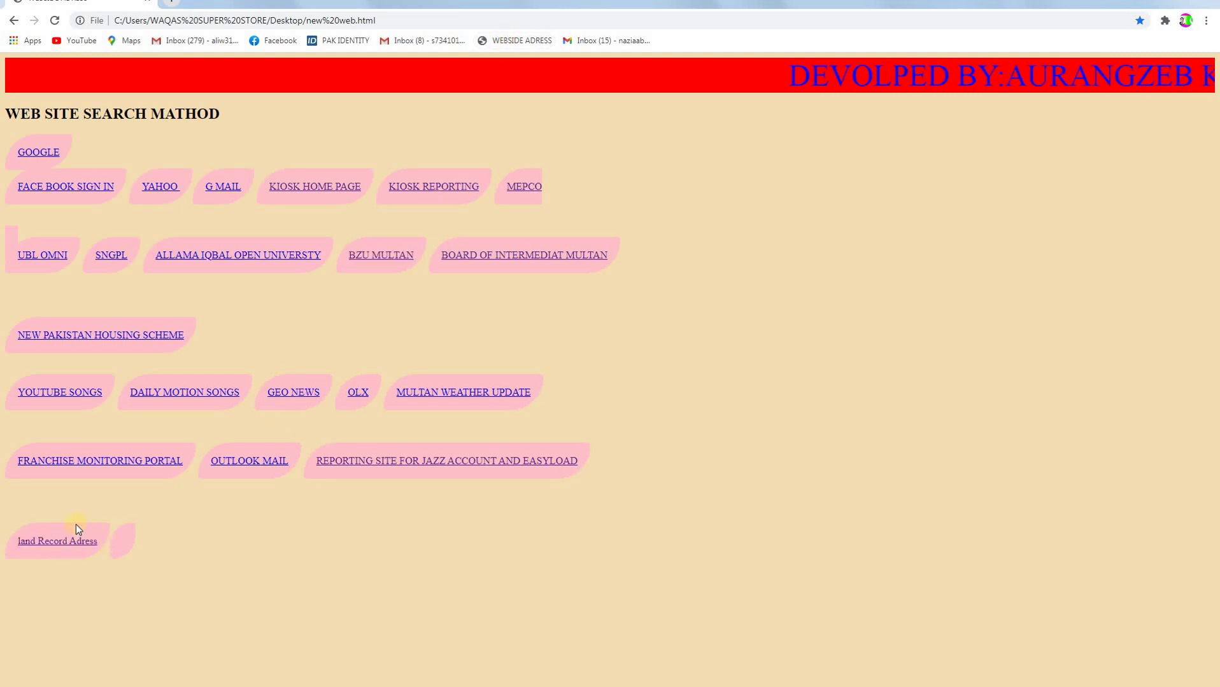
click(69, 546)
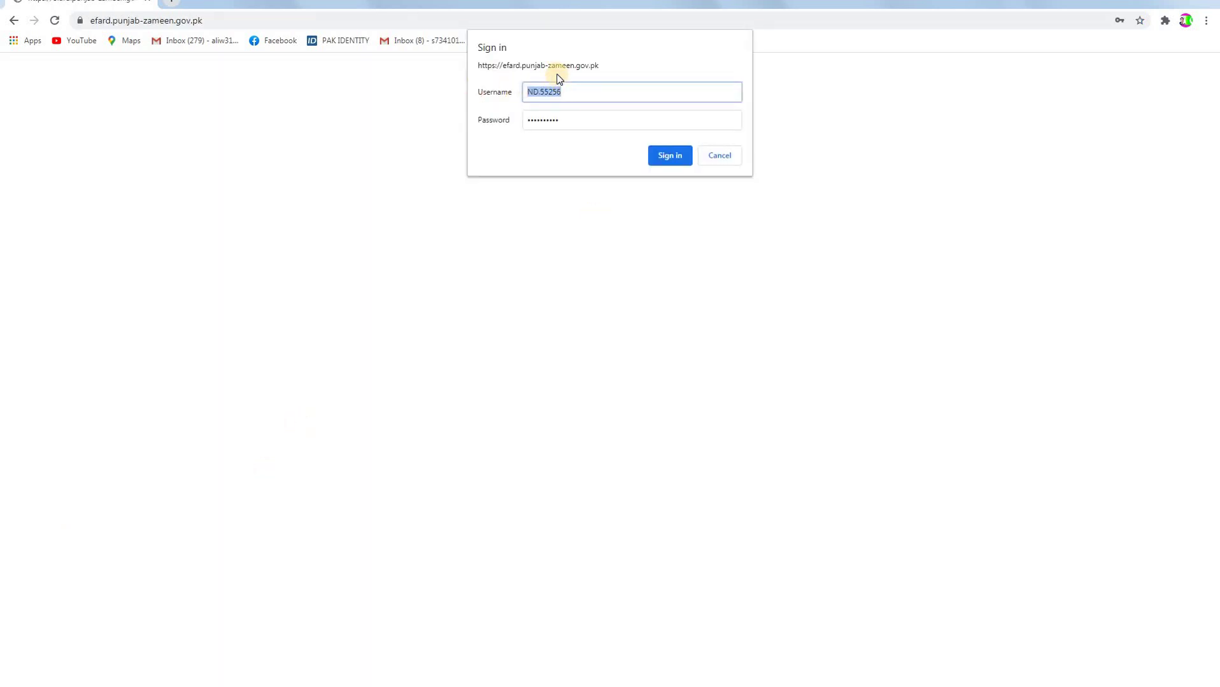
key(ctrl+plus)
click(665, 155)
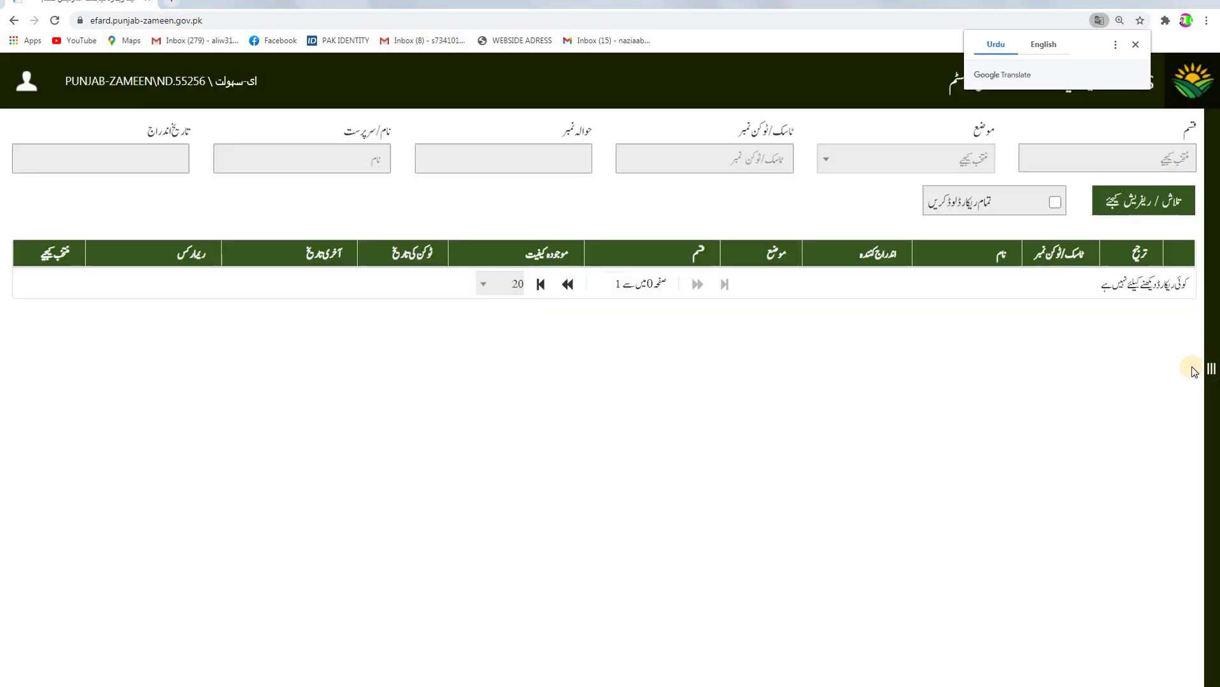
Dismiss the translation offer and open the اجرا فرد form from the خدمات side menu.
click(1136, 46)
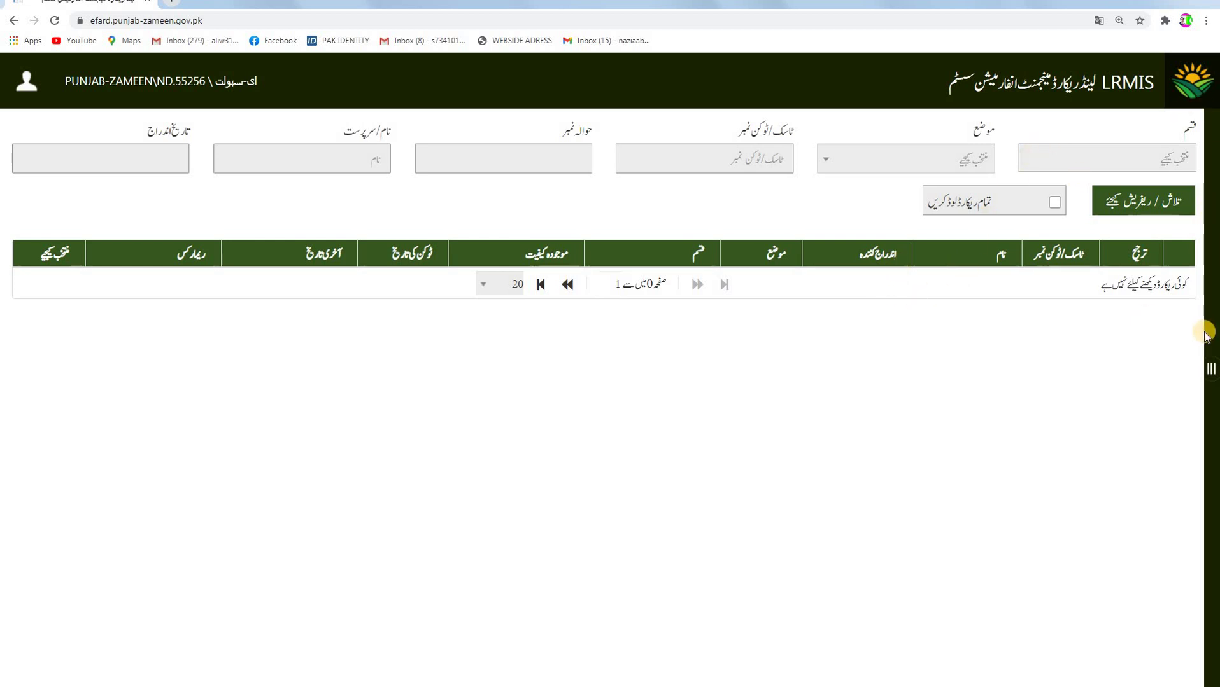
click(1210, 373)
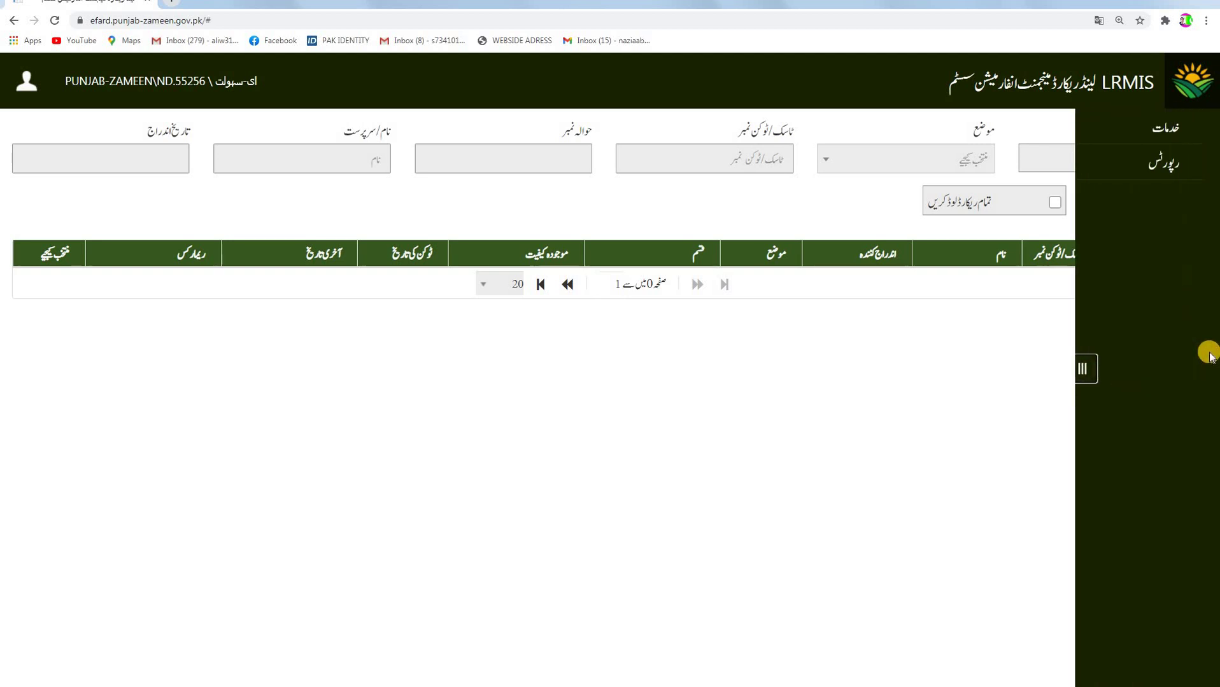
click(1170, 168)
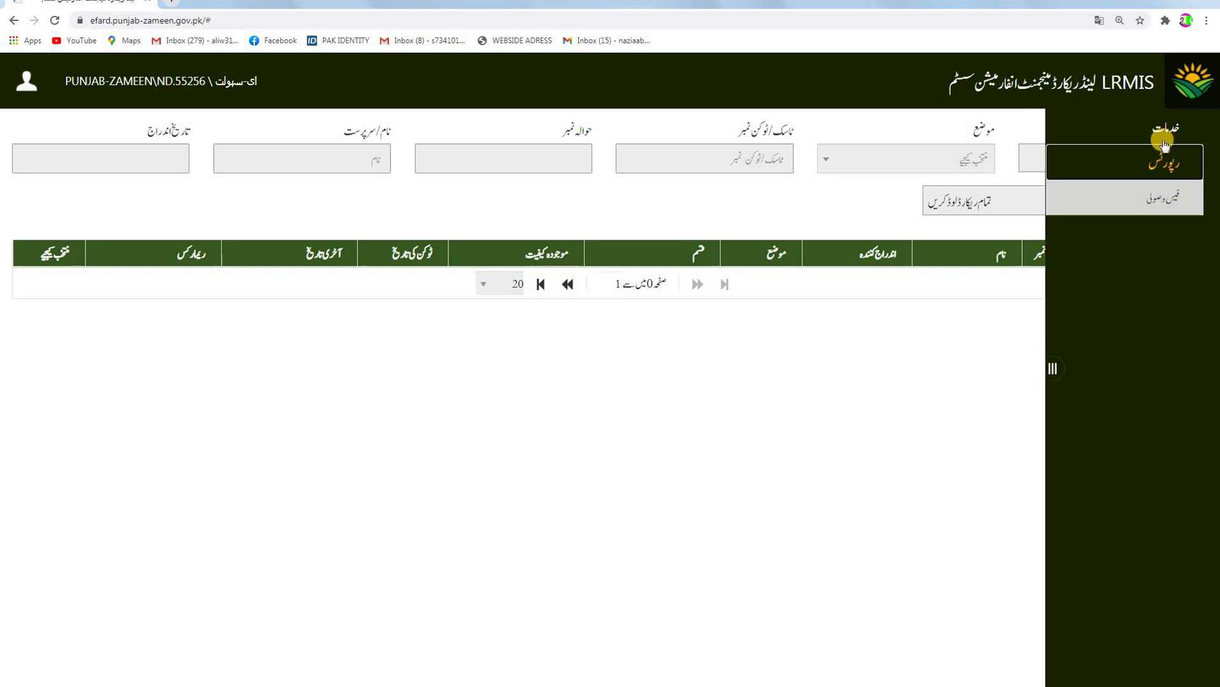
click(1160, 130)
click(1162, 202)
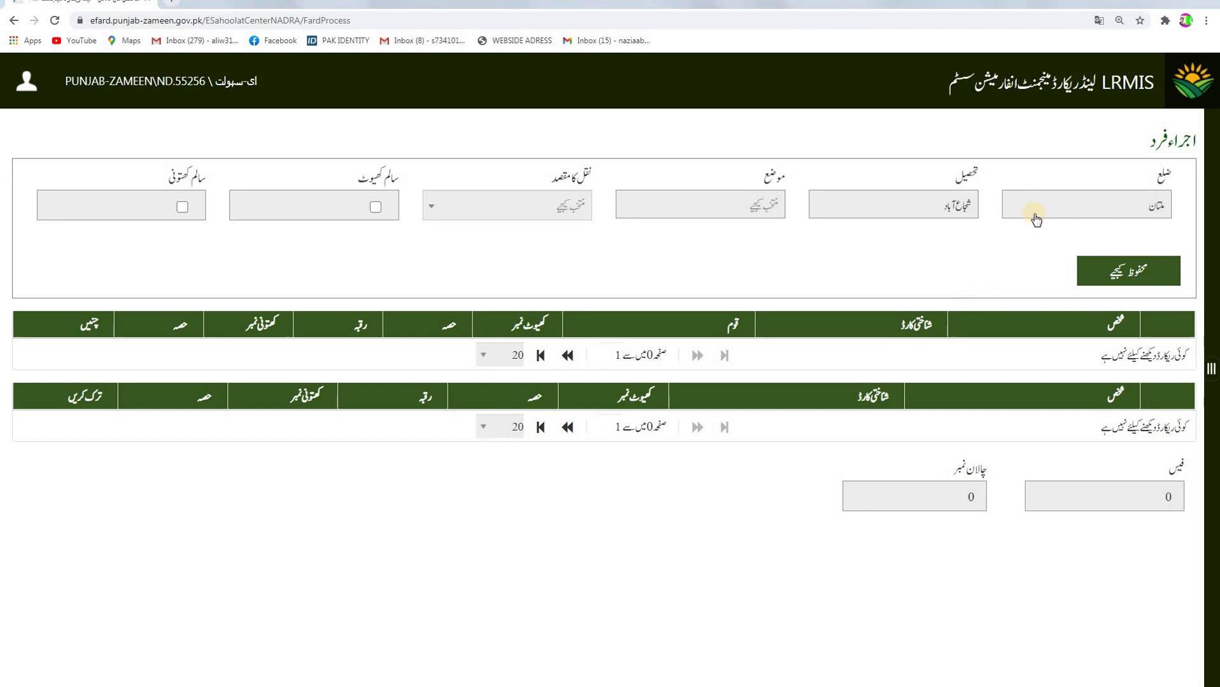
Choose واہی راجہ رام from the موضع list.
click(761, 205)
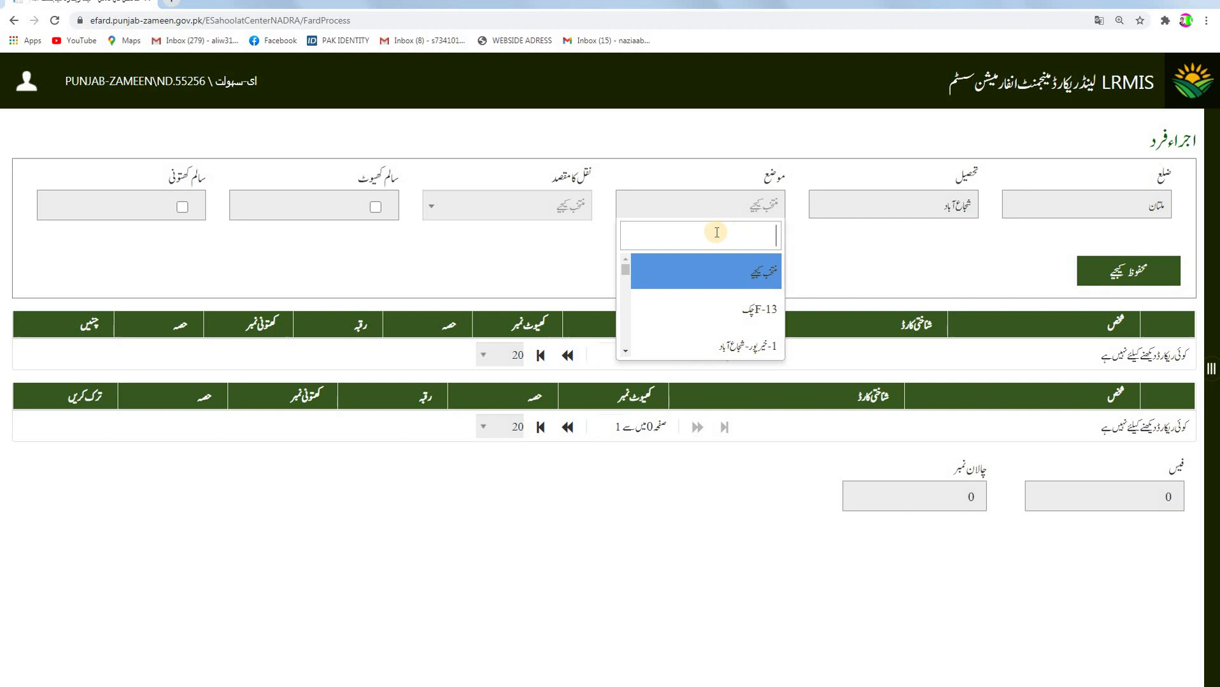
scroll(742, 296, down, 3)
scroll(750, 280, down, 5)
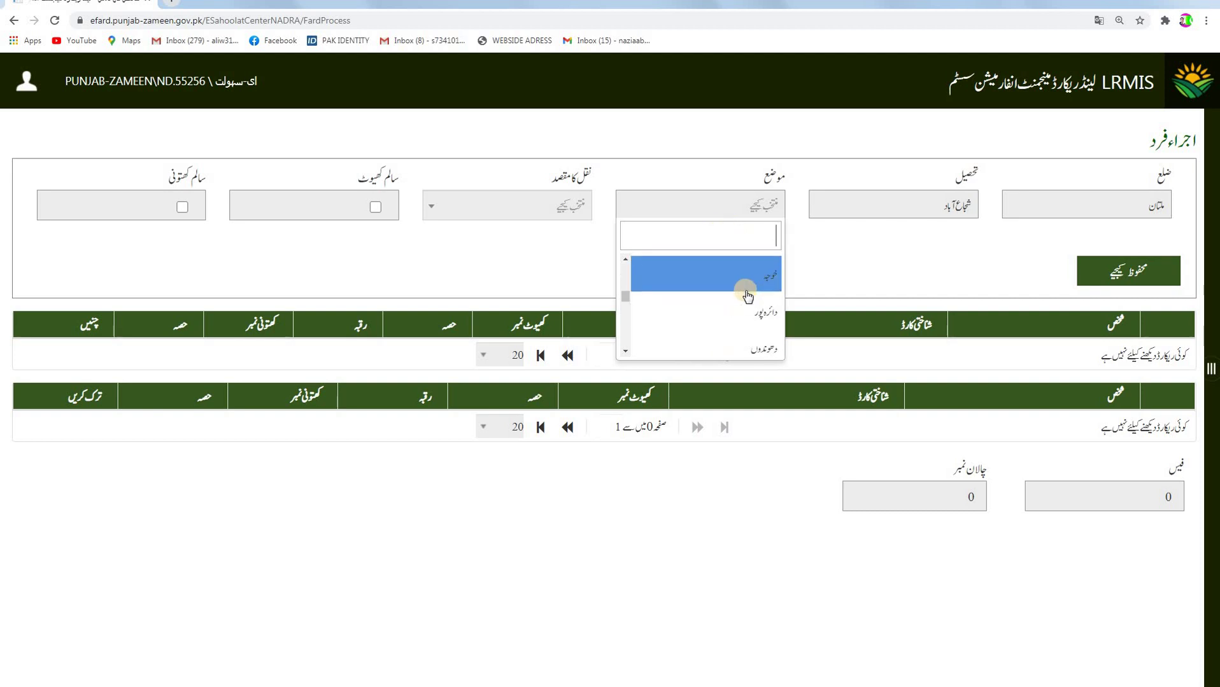
scroll(745, 300, down, 2)
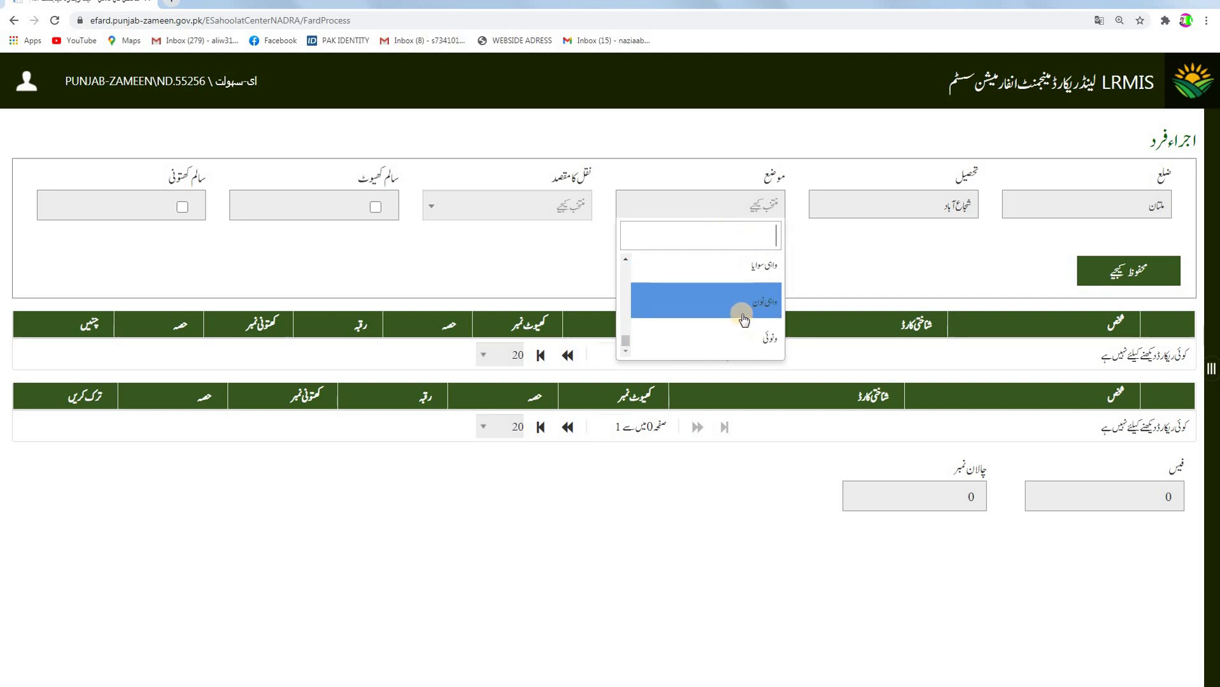
scroll(746, 344, up, 2)
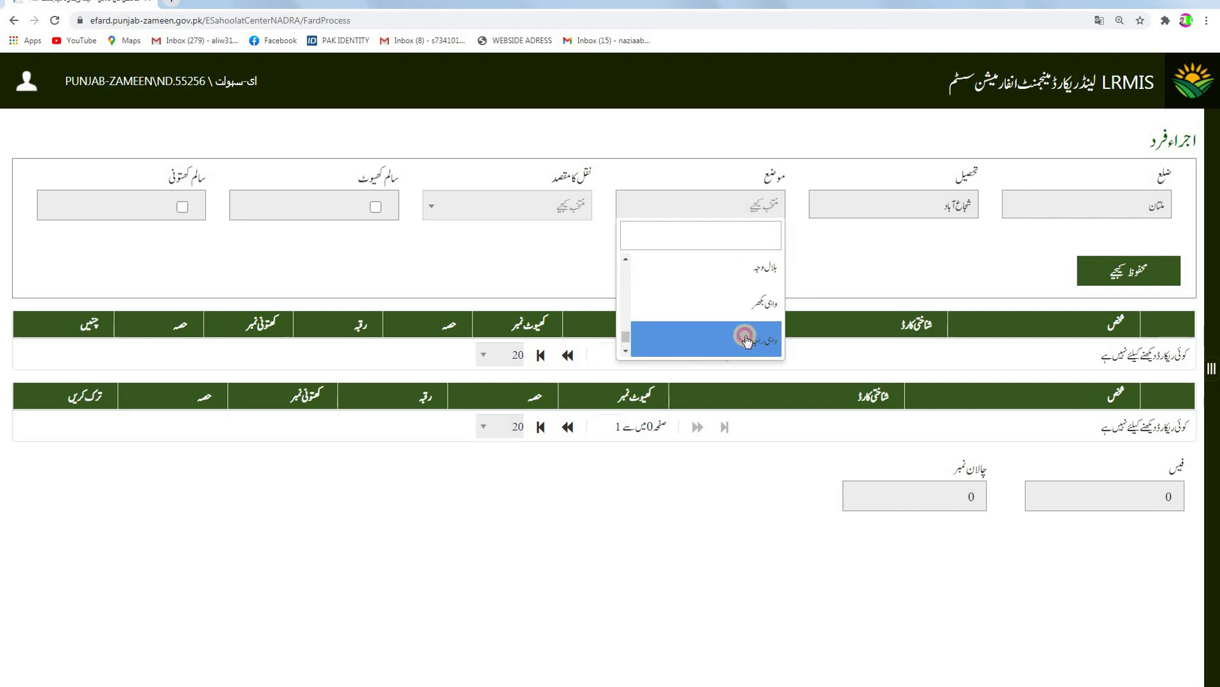
click(747, 341)
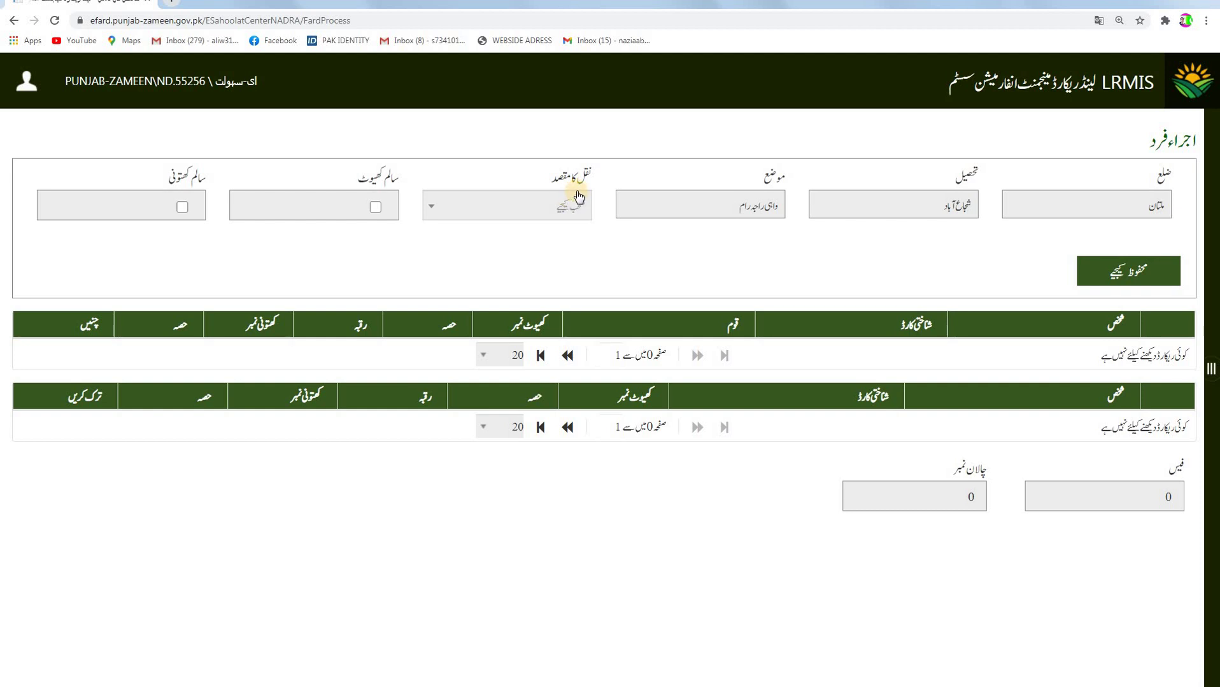
Tick سالم کھیوٹ and سالم کھتونی, set the purpose to ذاتی ریکارڈ, and save the request.
click(375, 208)
click(183, 207)
click(569, 212)
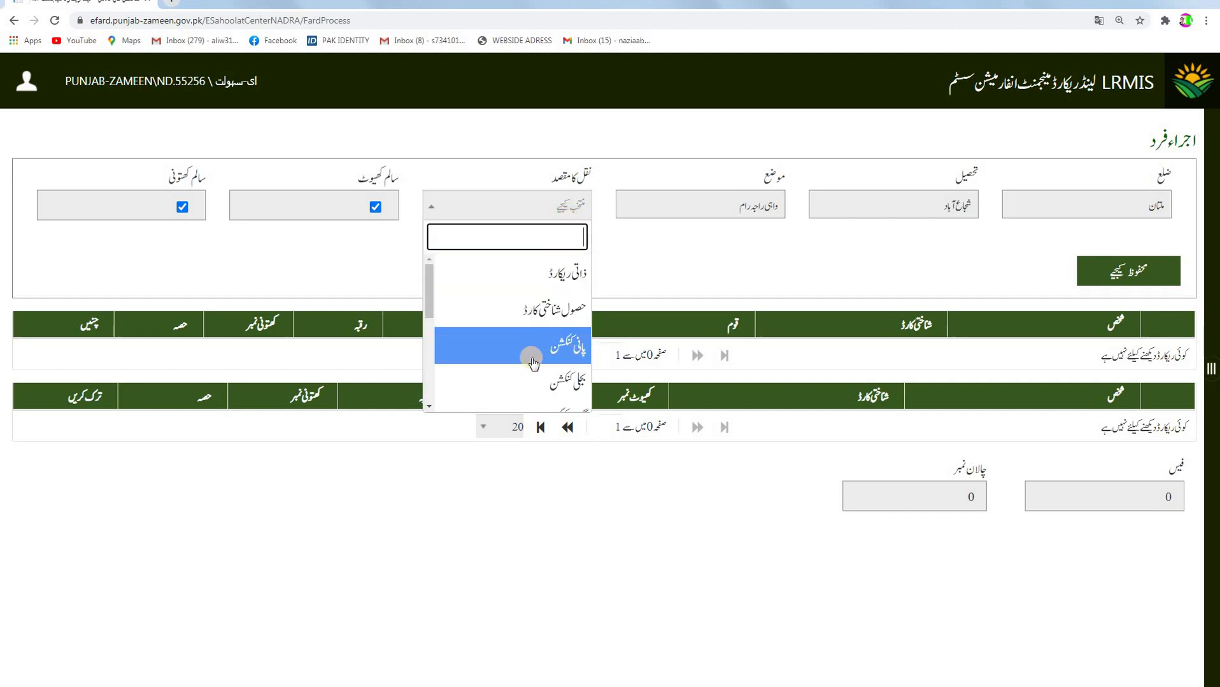
scroll(548, 382, down, 2)
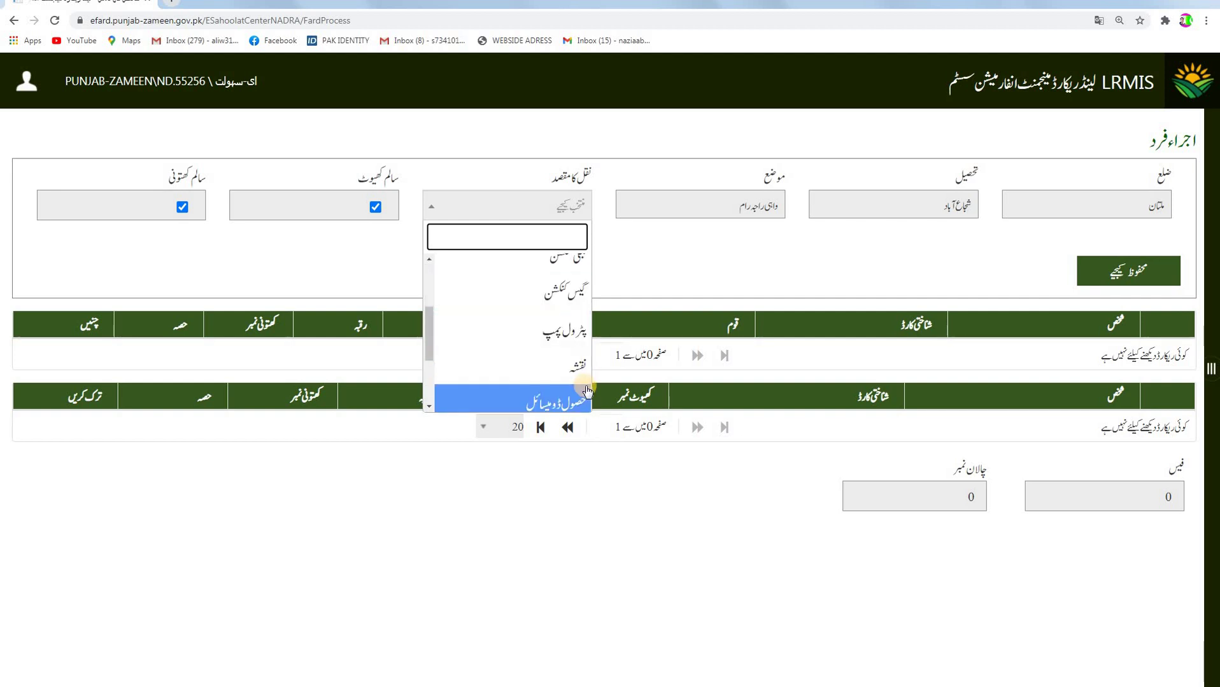
scroll(547, 376, down, 2)
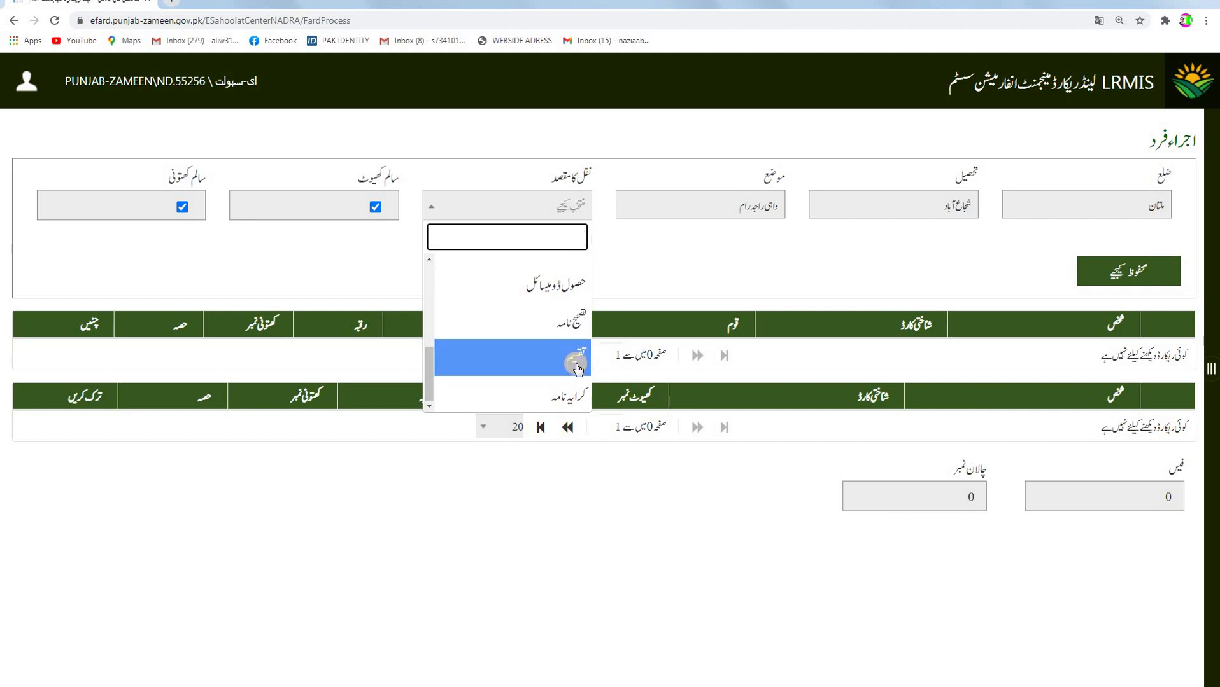
scroll(559, 378, up, 4)
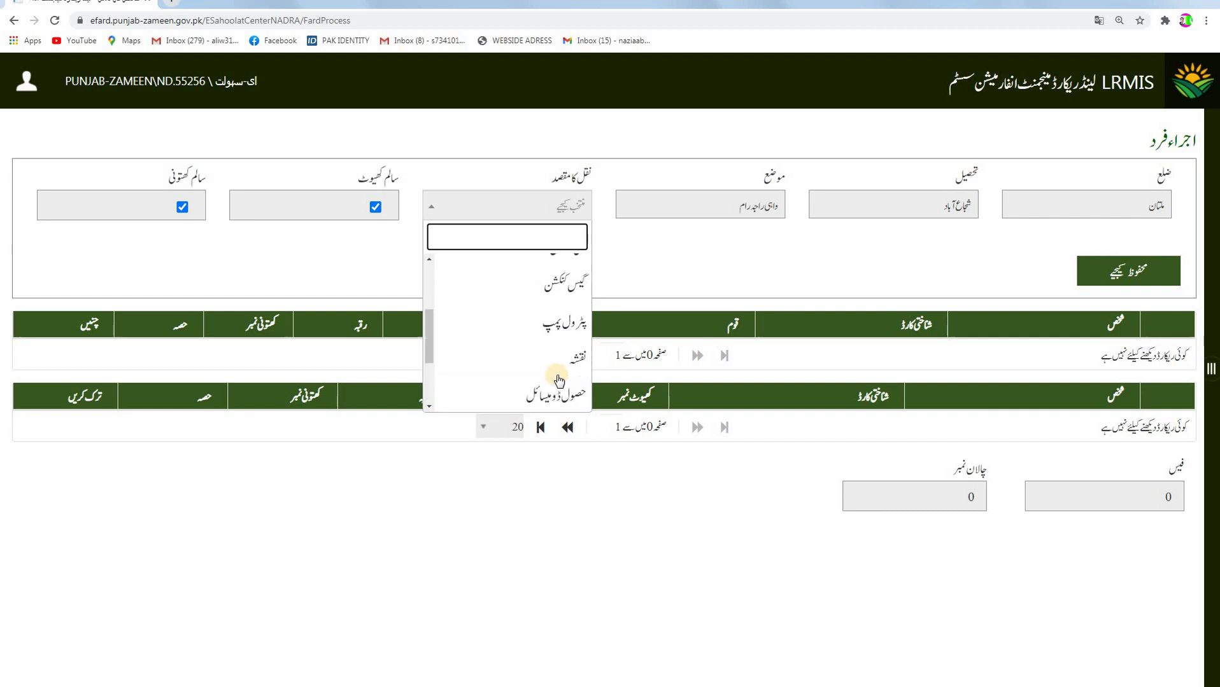
click(559, 275)
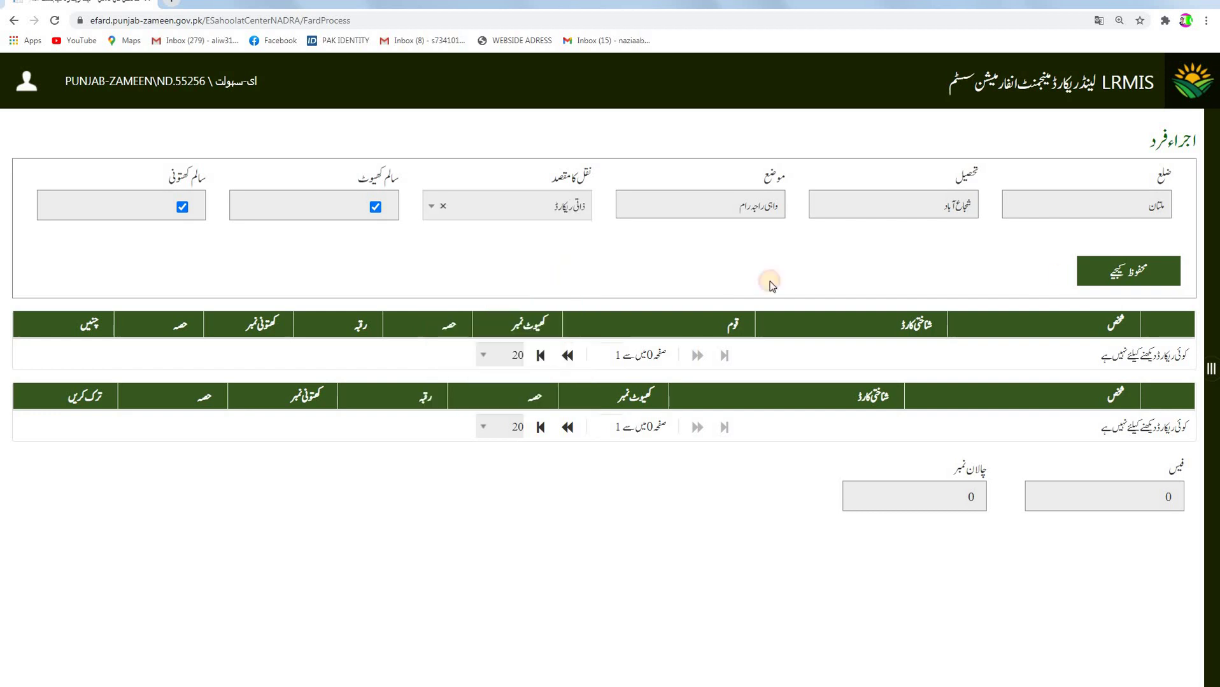
click(1099, 275)
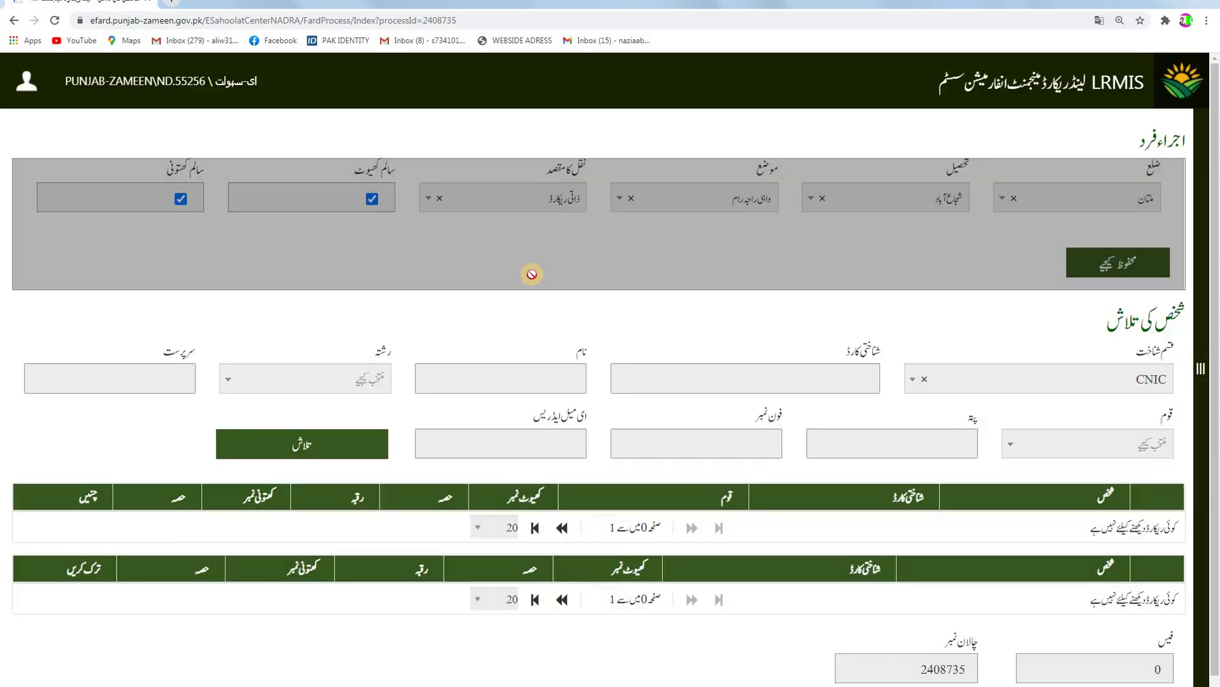
Switch the person search to name and search for the owner's name.
click(809, 375)
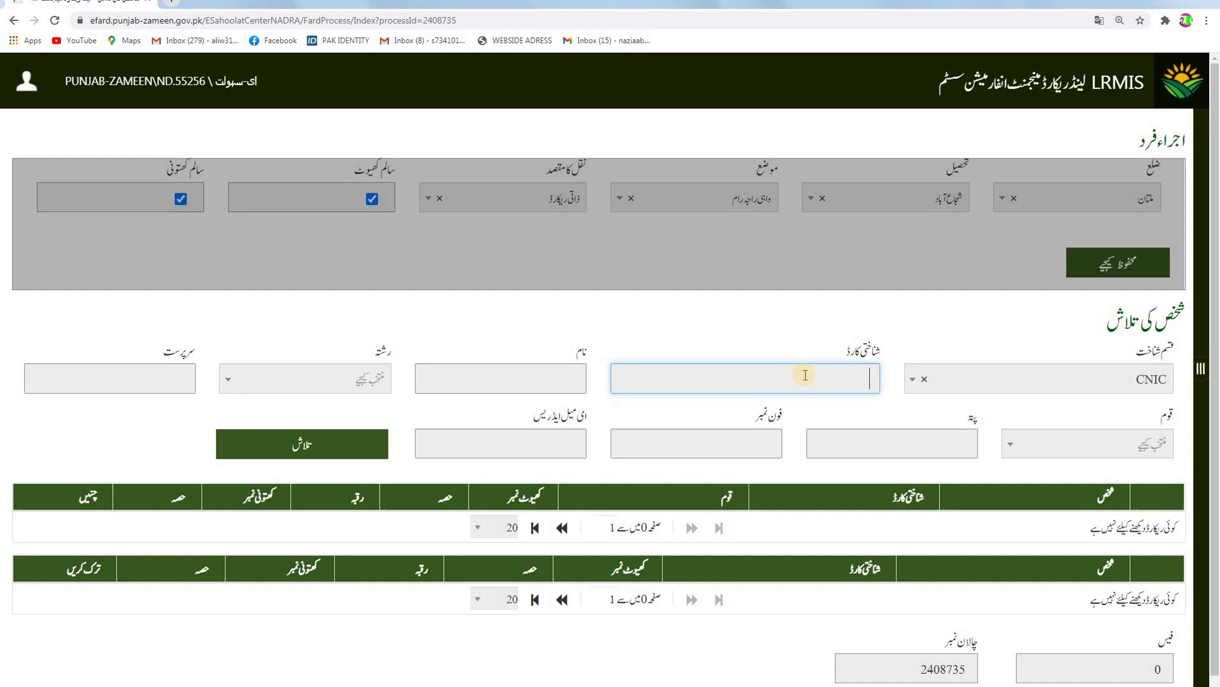
click(574, 382)
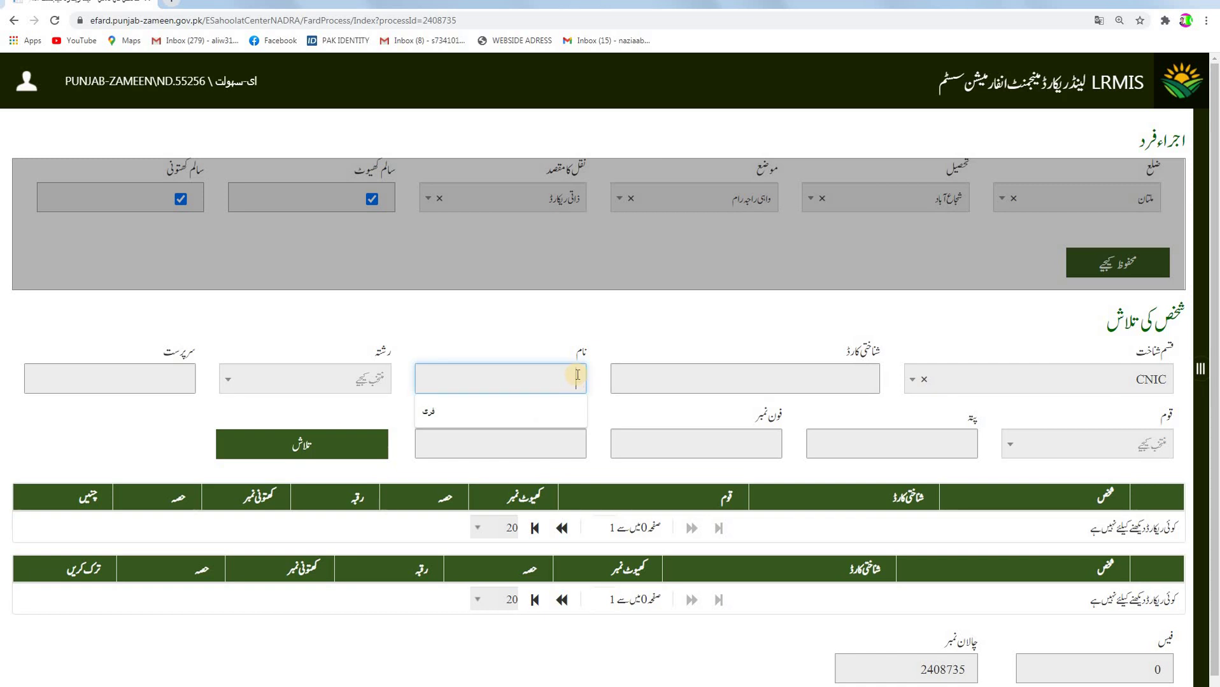
text(ع)
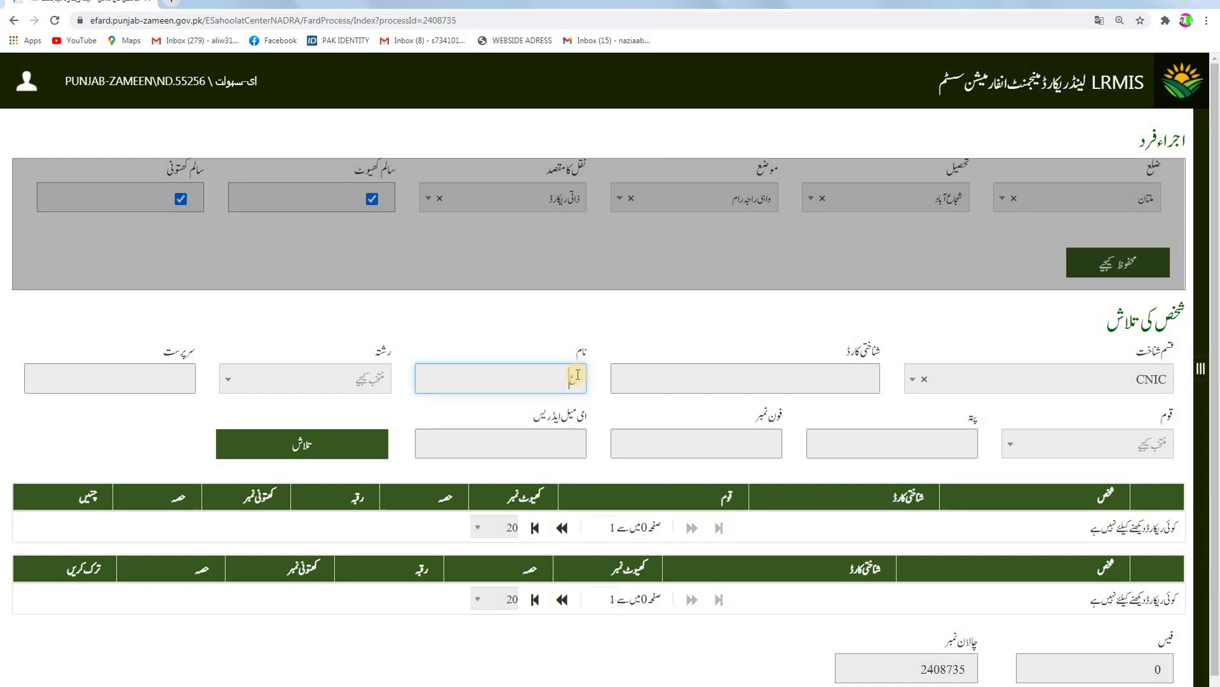
text(بدالرحمن)
key(Return)
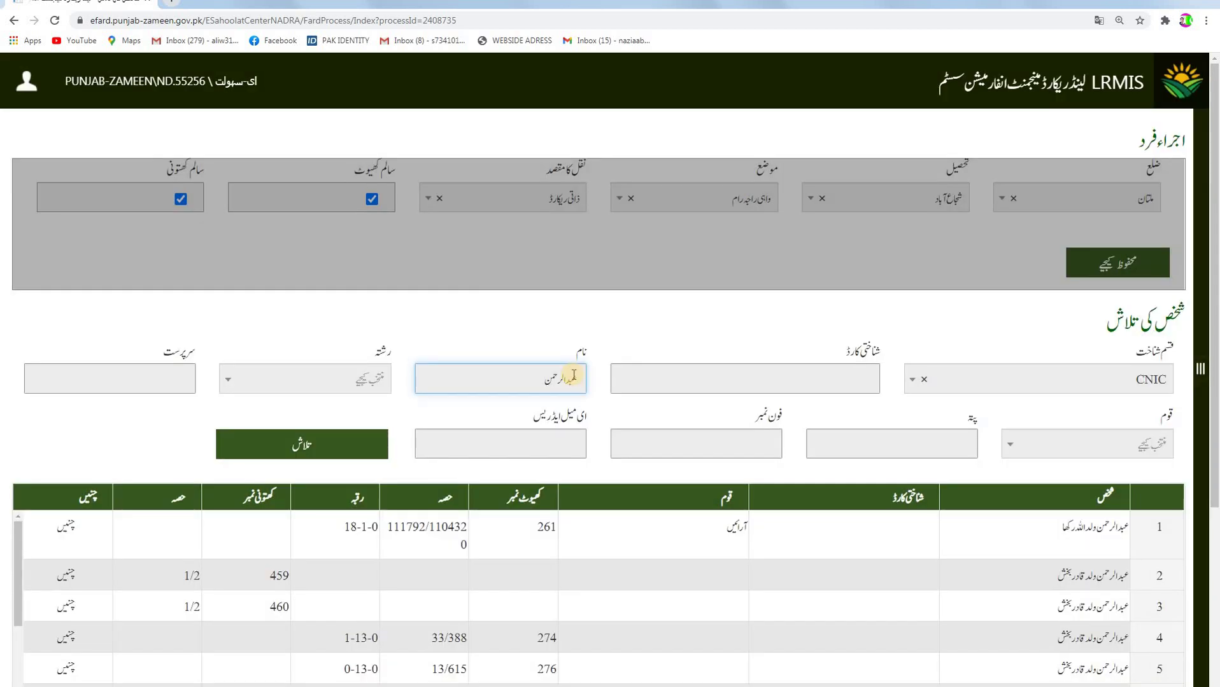
Page through the owner search results to the final page.
scroll(477, 299, down, 4)
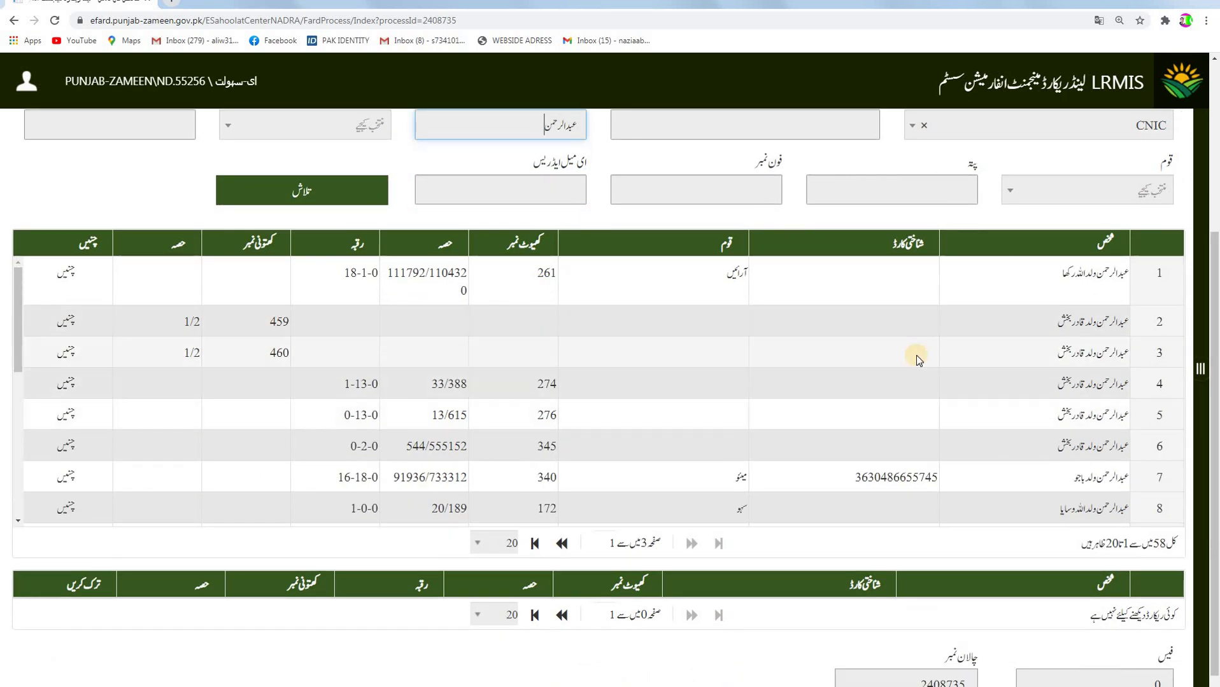
scroll(740, 334, up, 4)
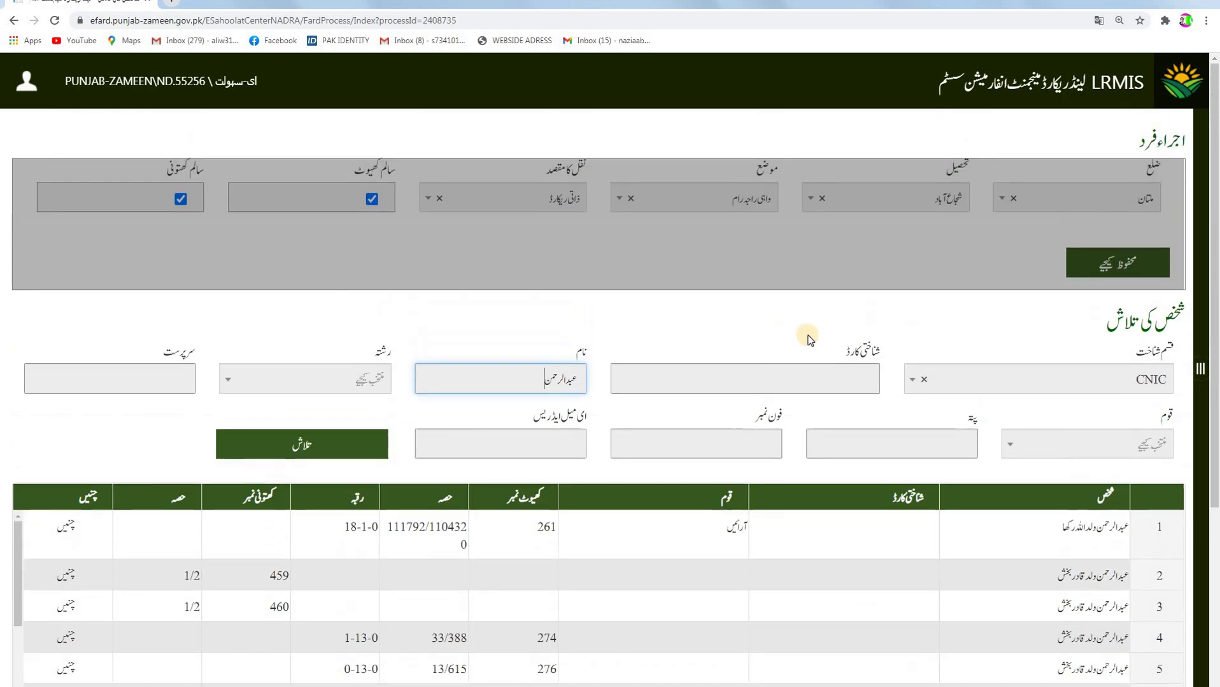
scroll(729, 335, down, 2)
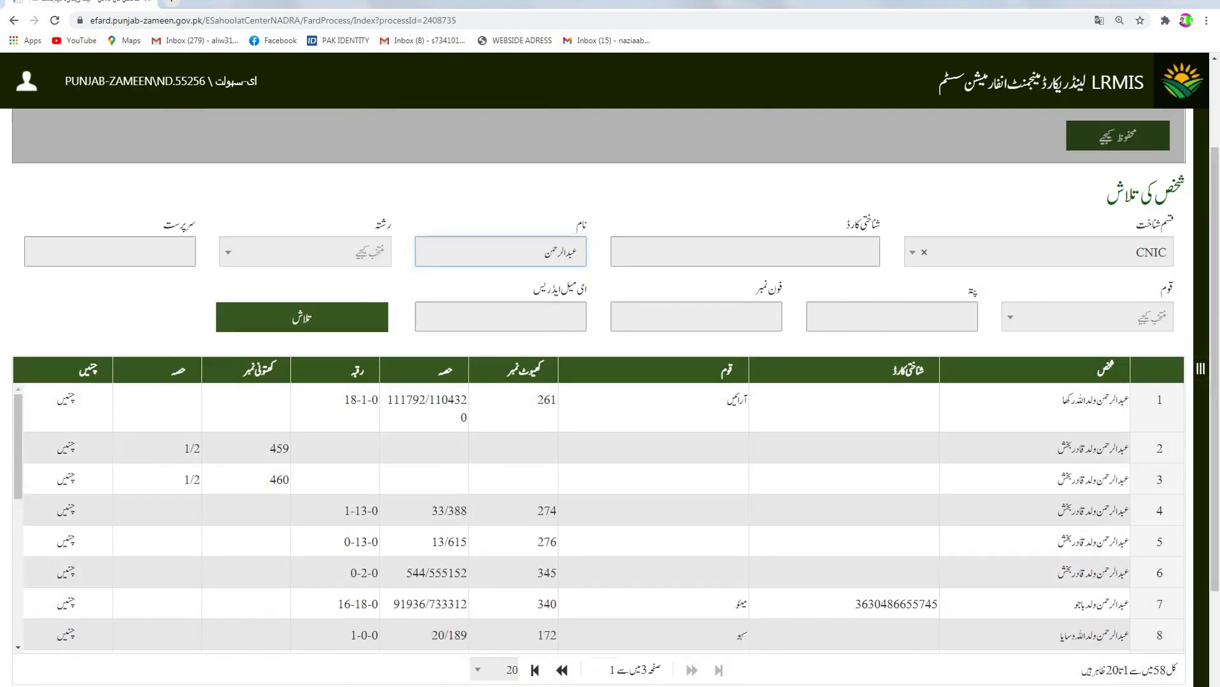
click(517, 565)
scroll(976, 385, down, 3)
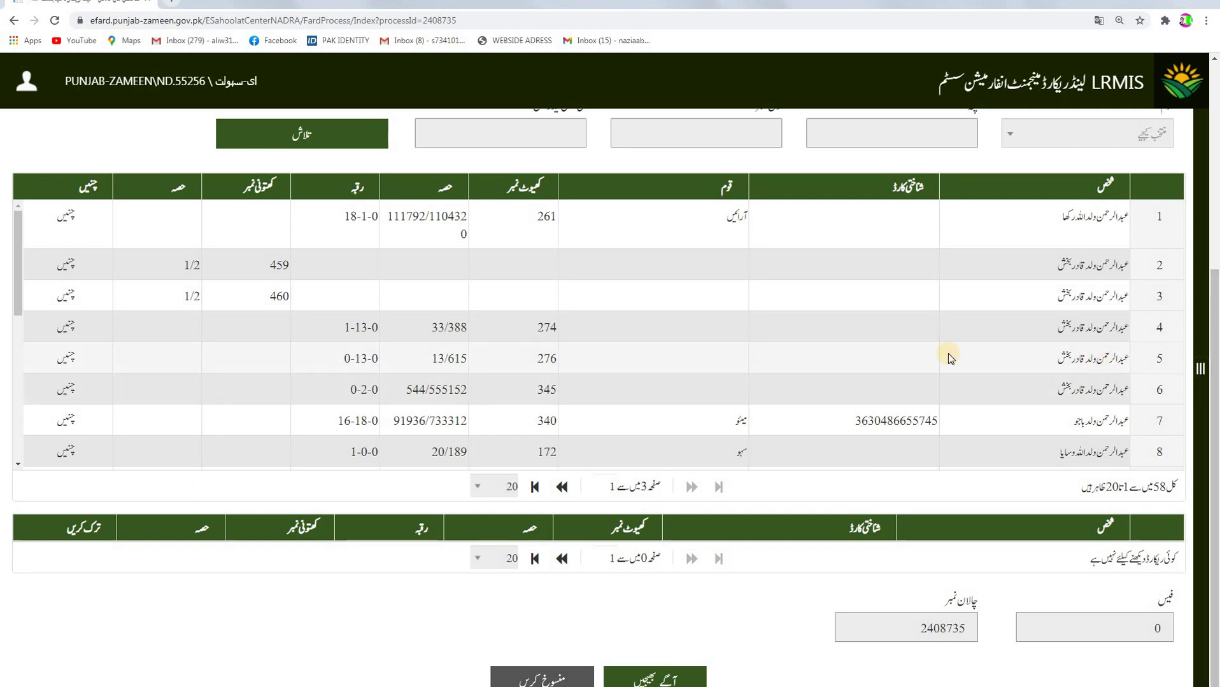
scroll(928, 355, down, 2)
scroll(928, 357, down, 4)
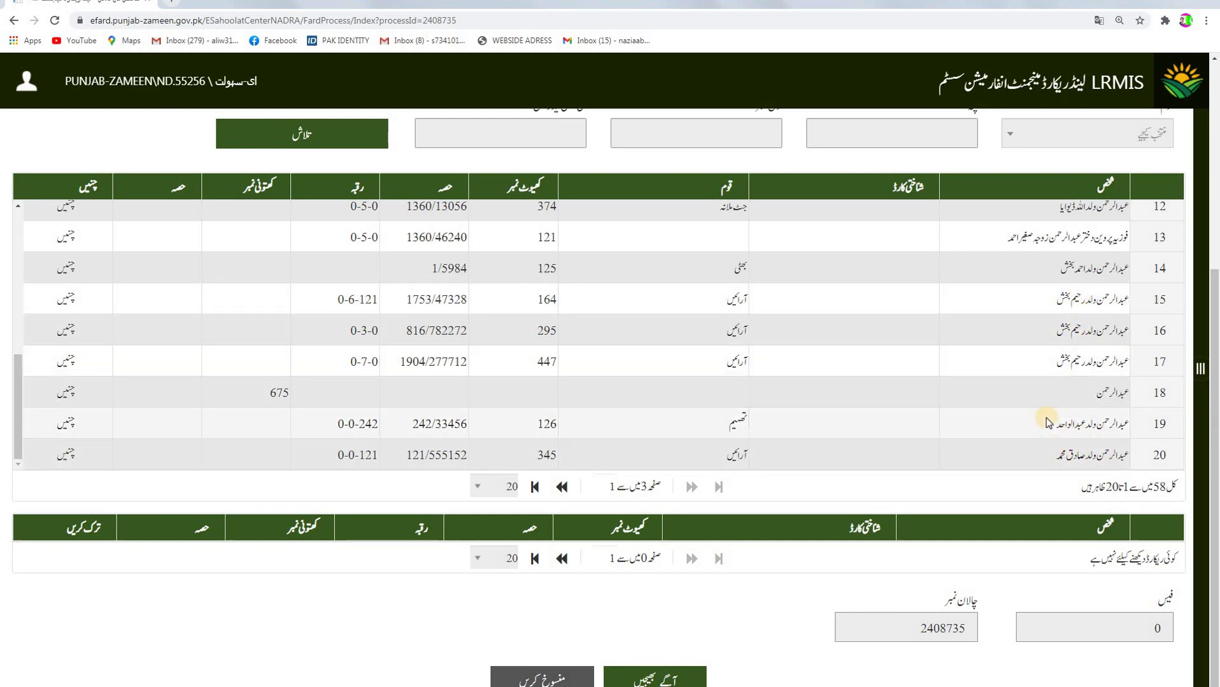
click(935, 421)
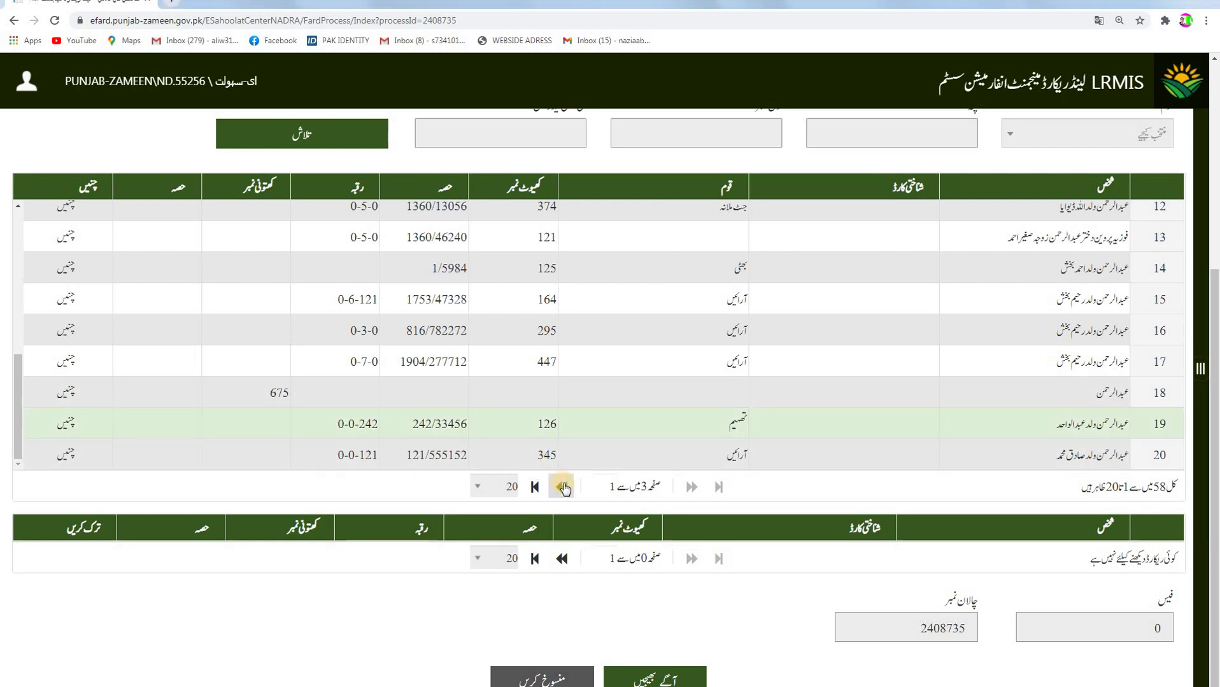
click(563, 488)
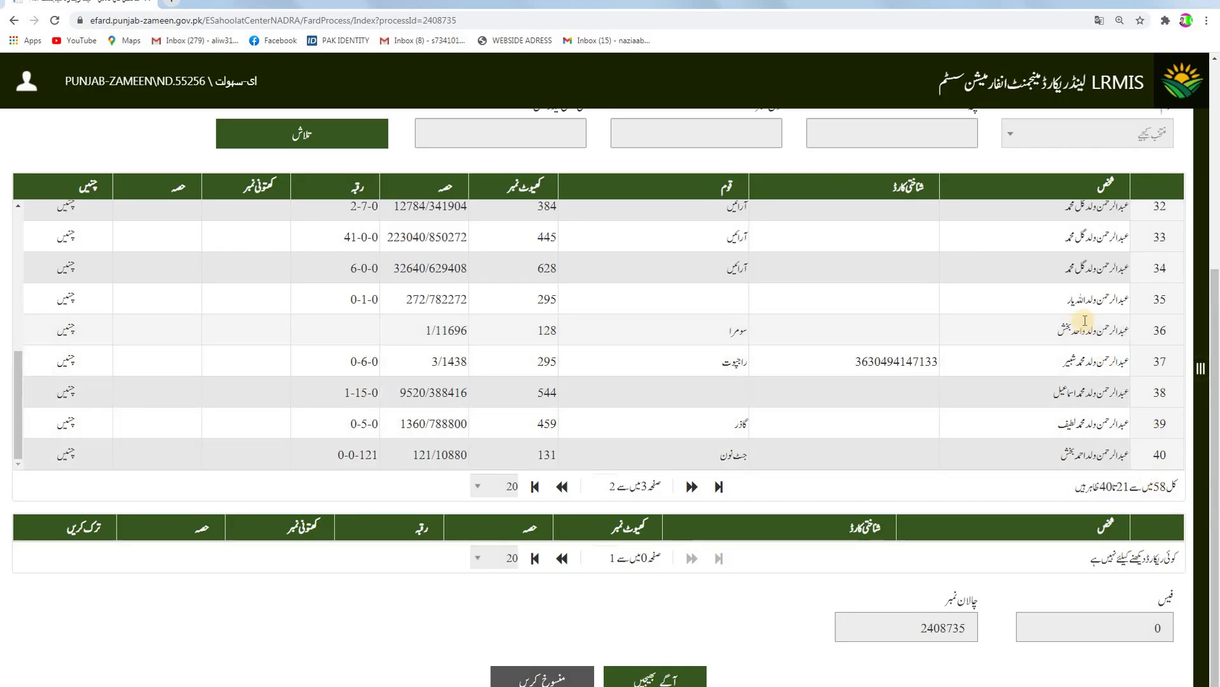
scroll(1012, 313, up, 5)
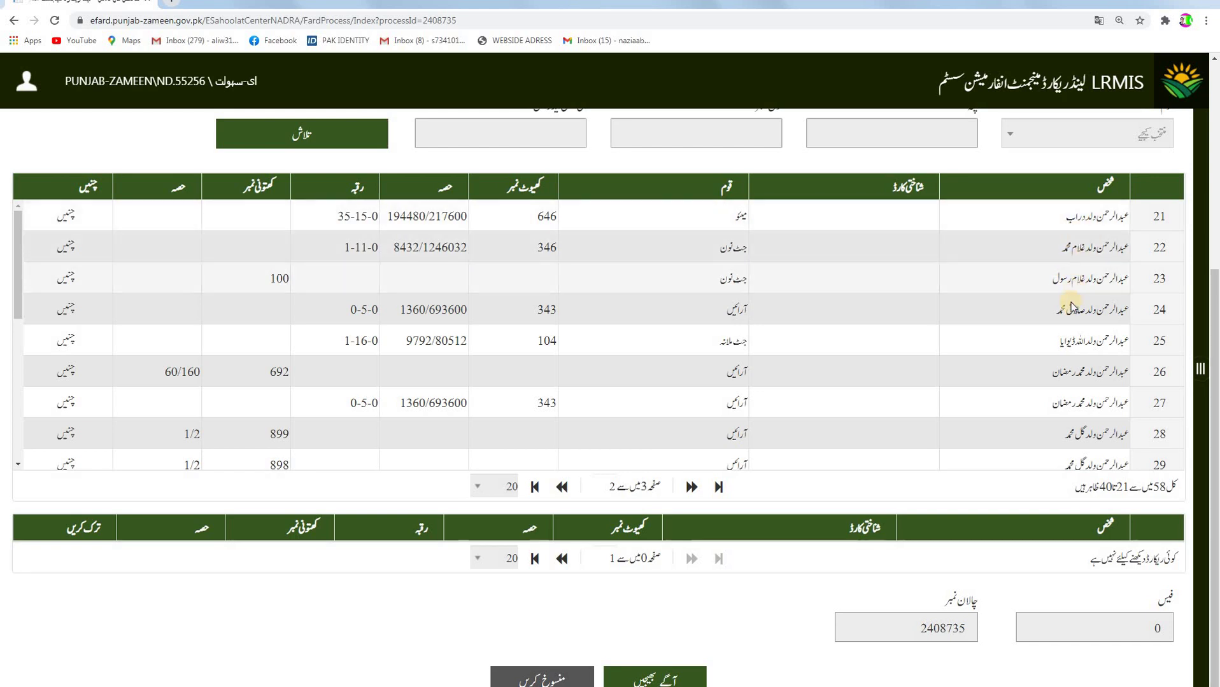
scroll(1064, 395, down, 2)
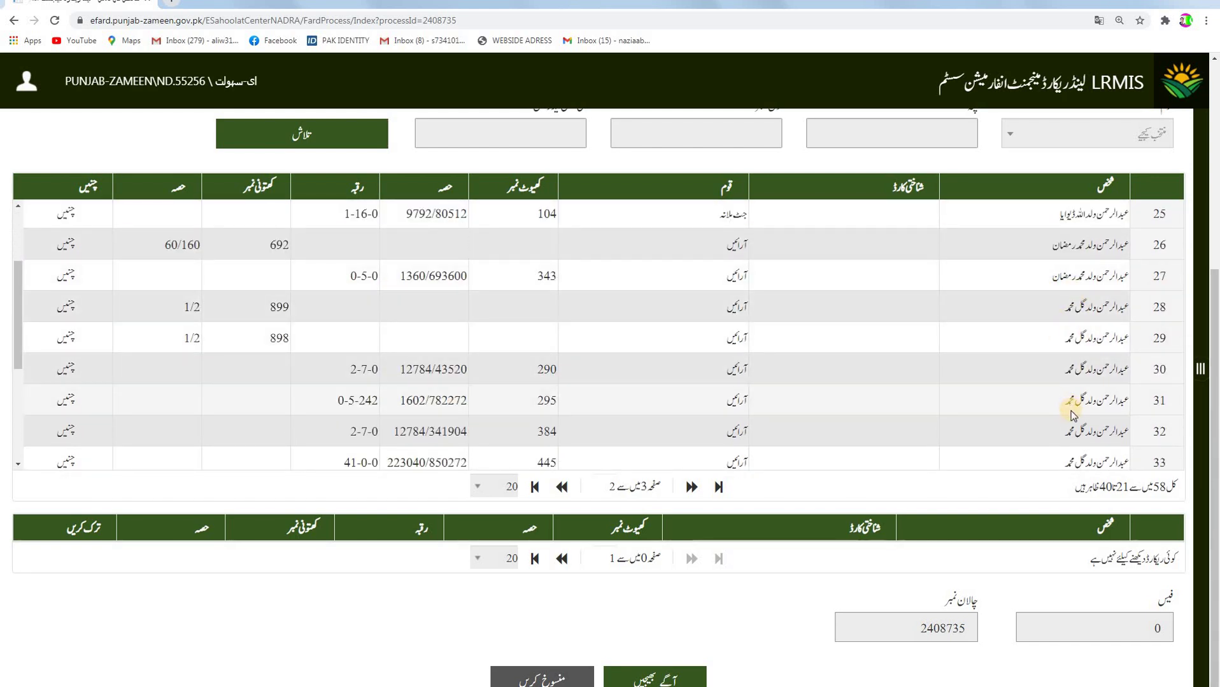
scroll(1071, 405, down, 4)
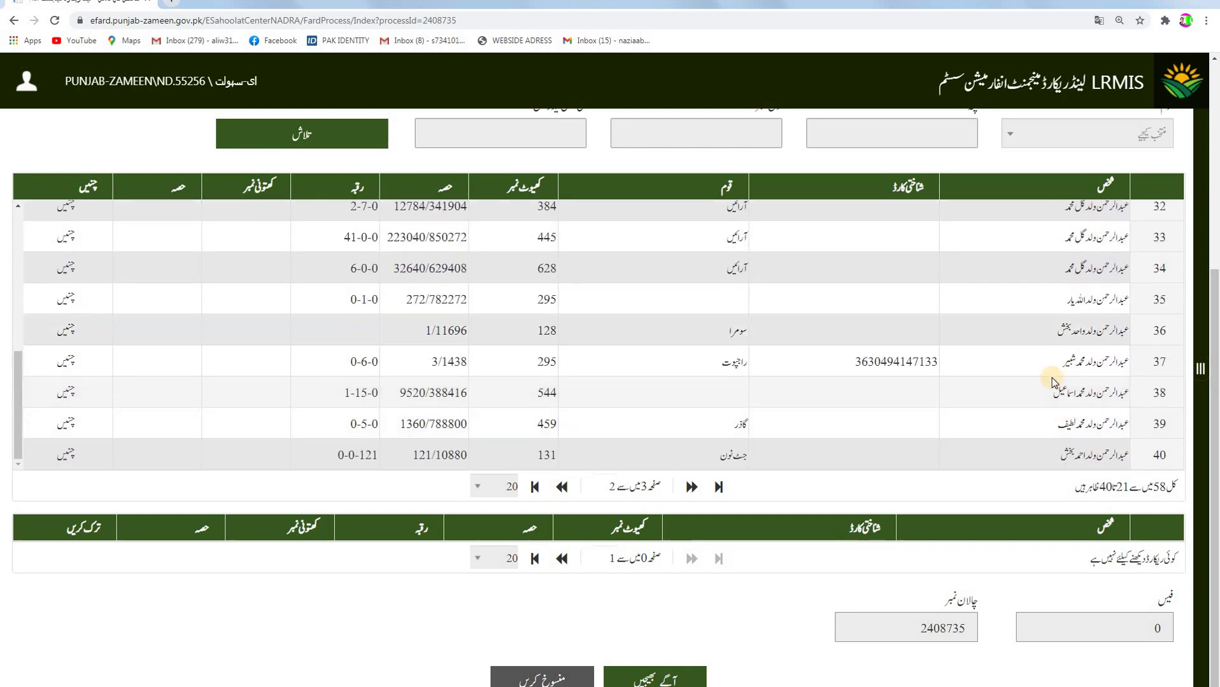
click(560, 486)
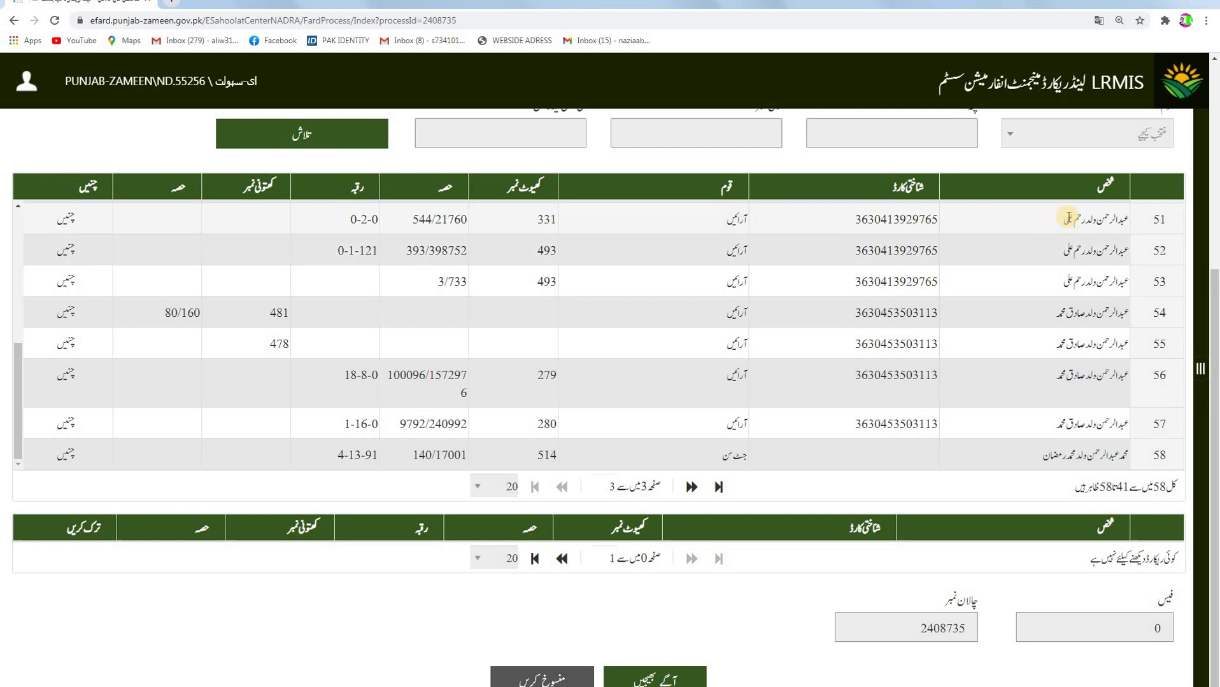
Add the row 51 record (khewat 331, share 544/21760) to the Fard, fee 400.
double_click(1060, 220)
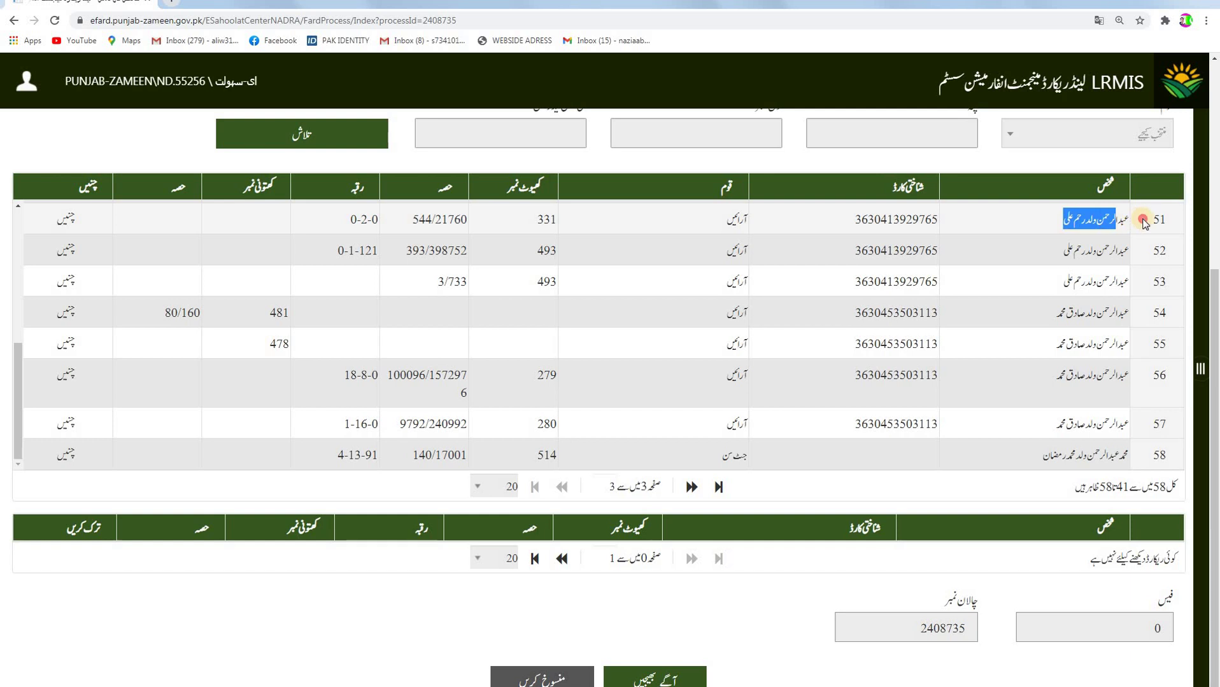
click(1006, 221)
double_click(1060, 250)
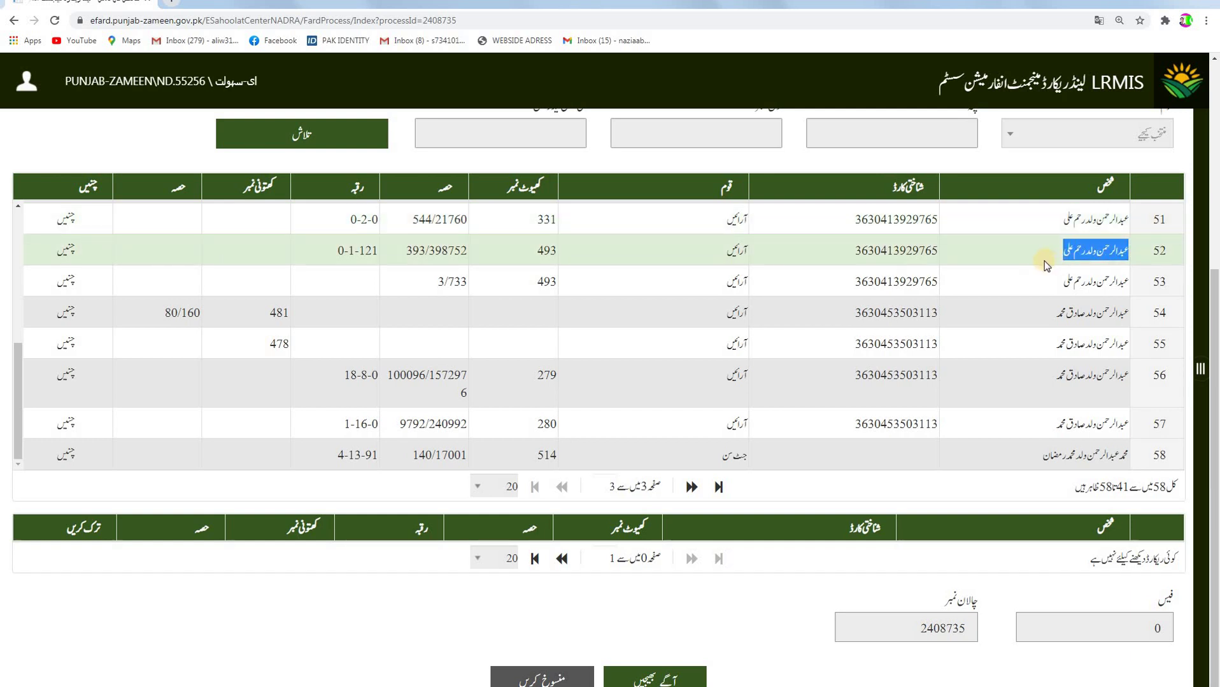
double_click(1038, 280)
click(1026, 311)
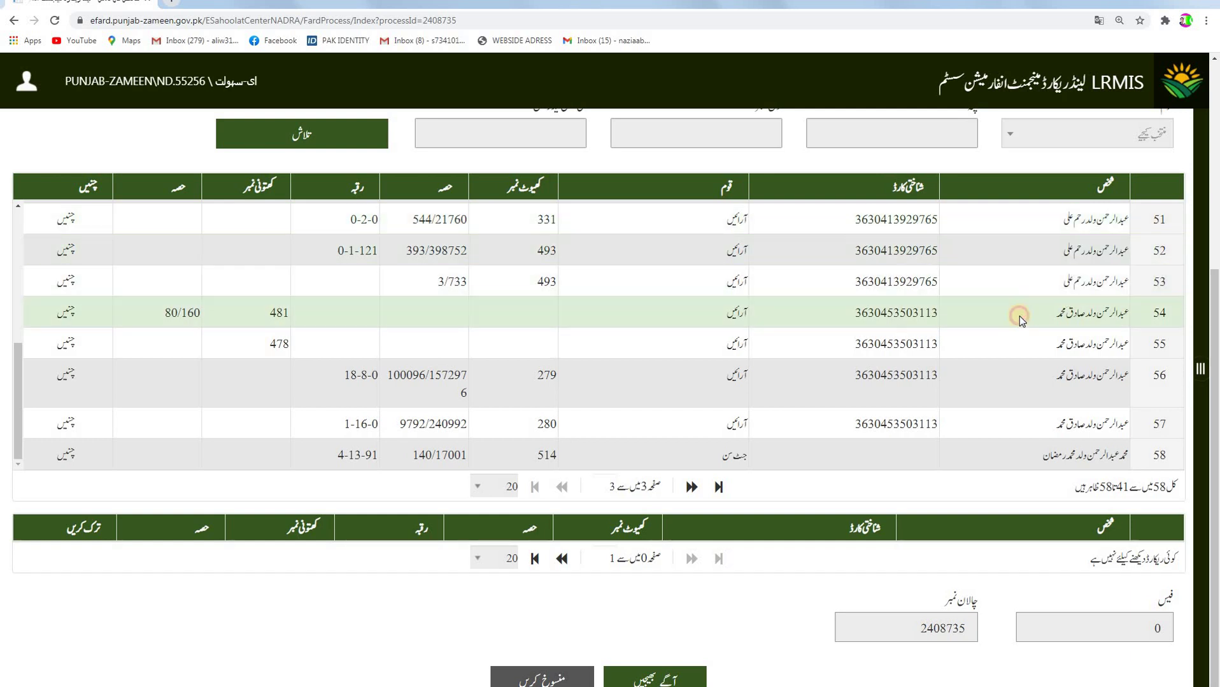
scroll(732, 229, up, 2)
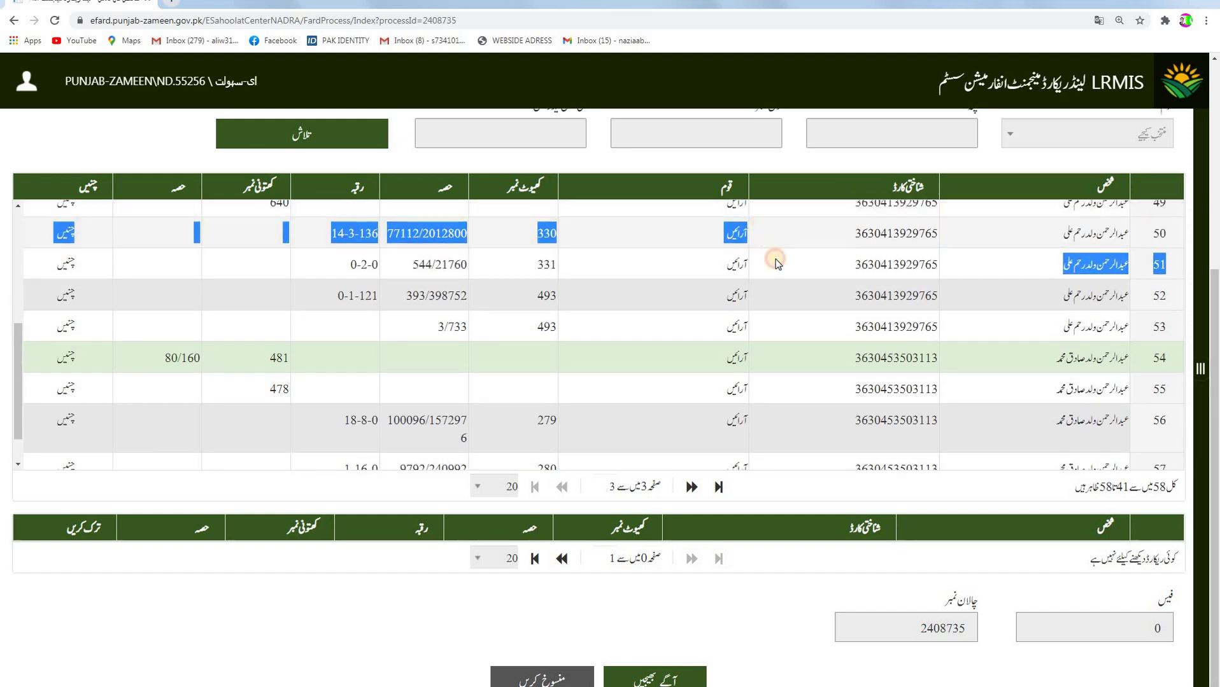
click(812, 266)
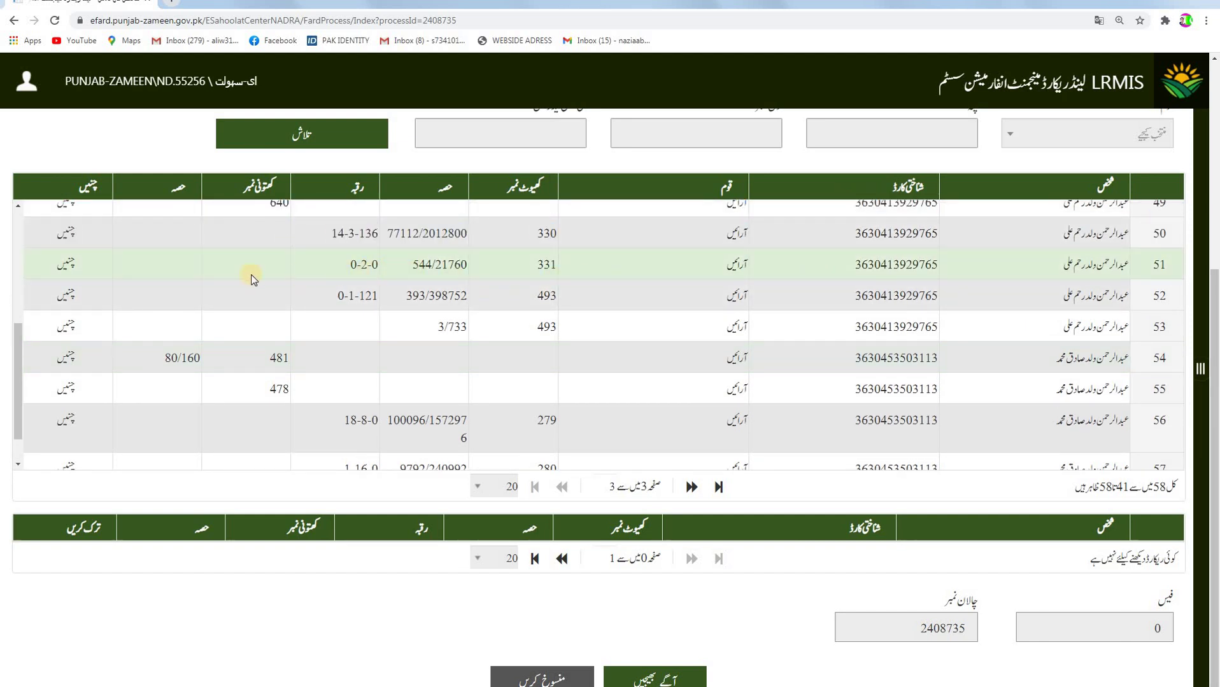
click(66, 265)
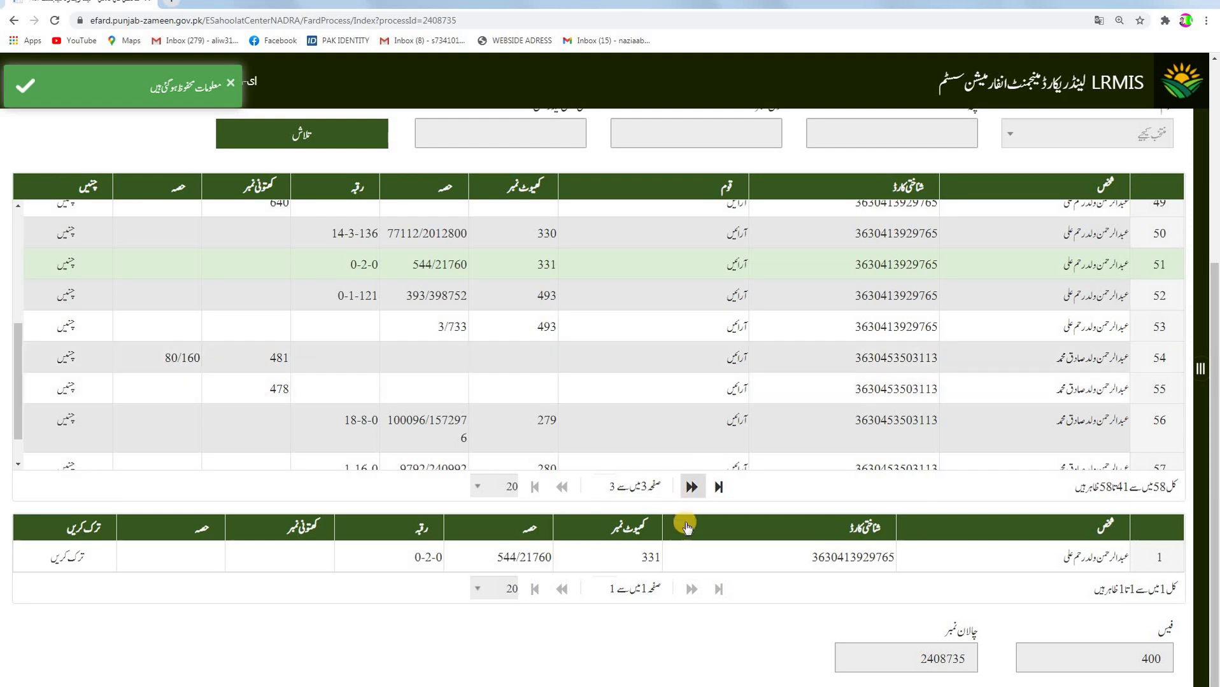
scroll(1029, 633, down, 1)
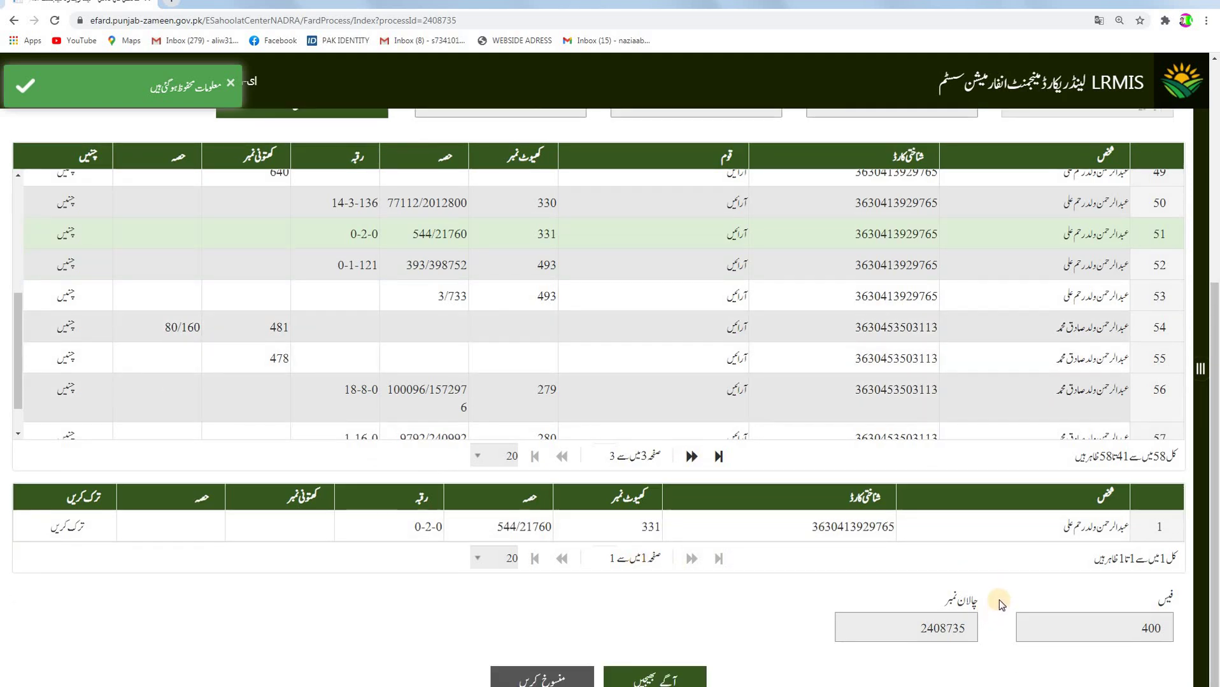
drag(909, 632, 985, 632)
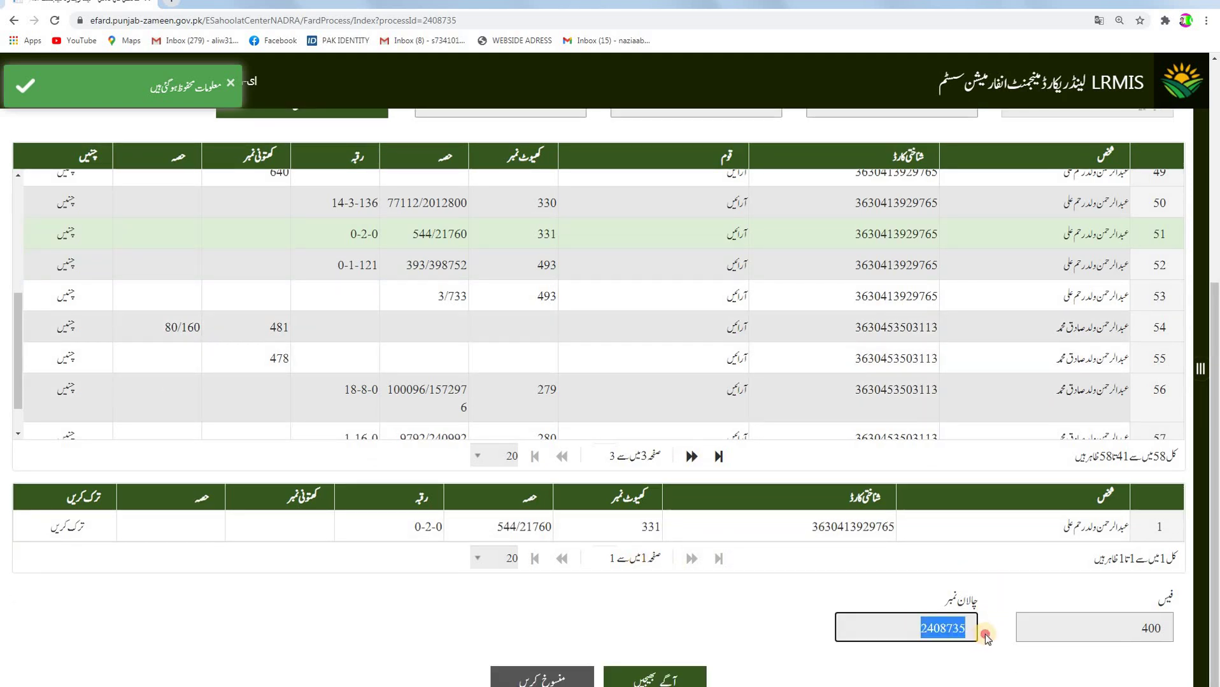
click(1115, 632)
double_click(1151, 633)
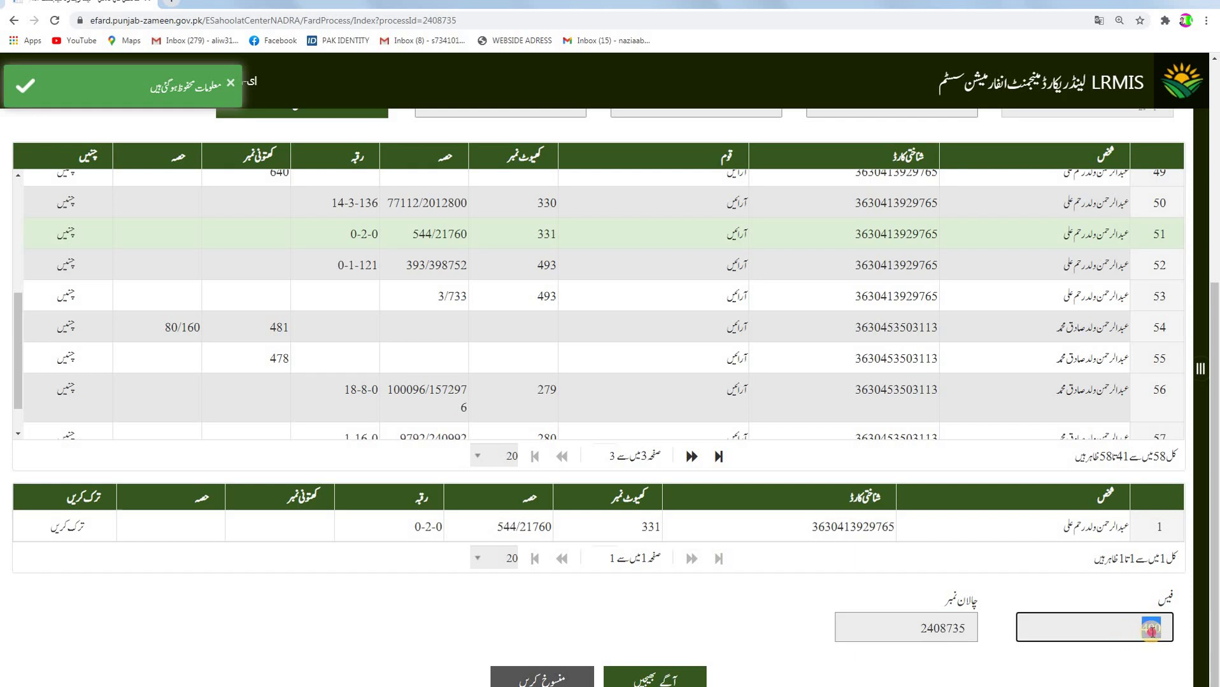
click(1025, 630)
drag(918, 630, 1028, 630)
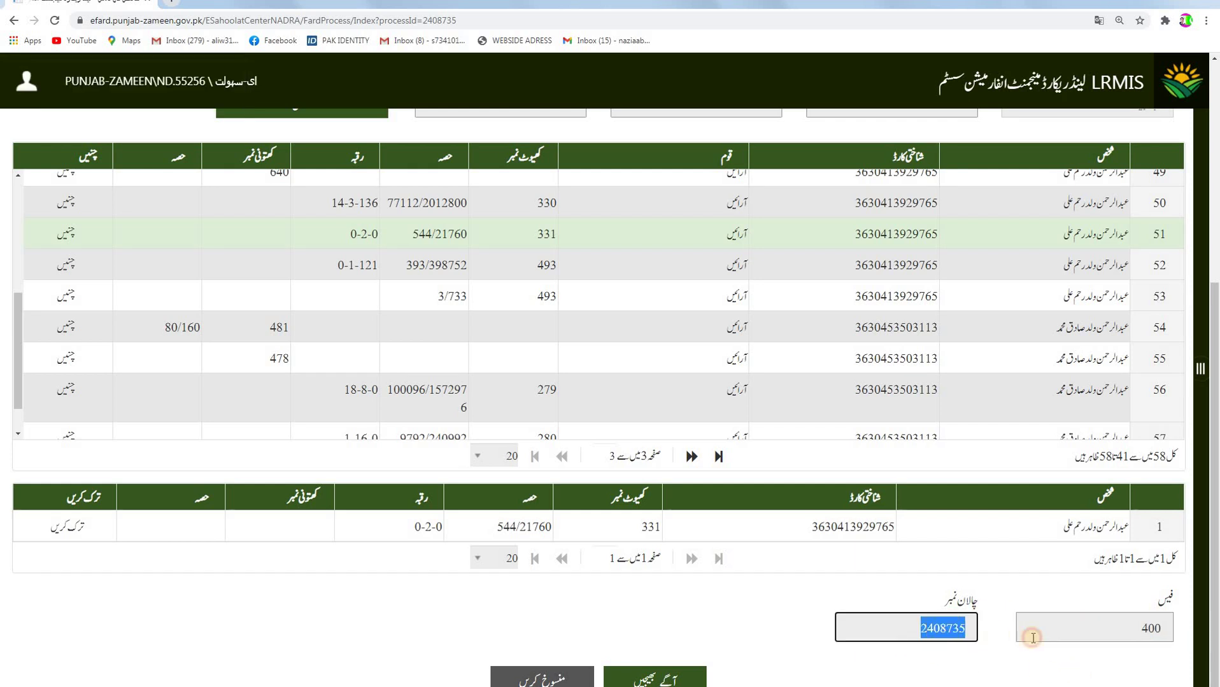
click(1026, 631)
drag(1100, 623, 1189, 621)
click(1057, 628)
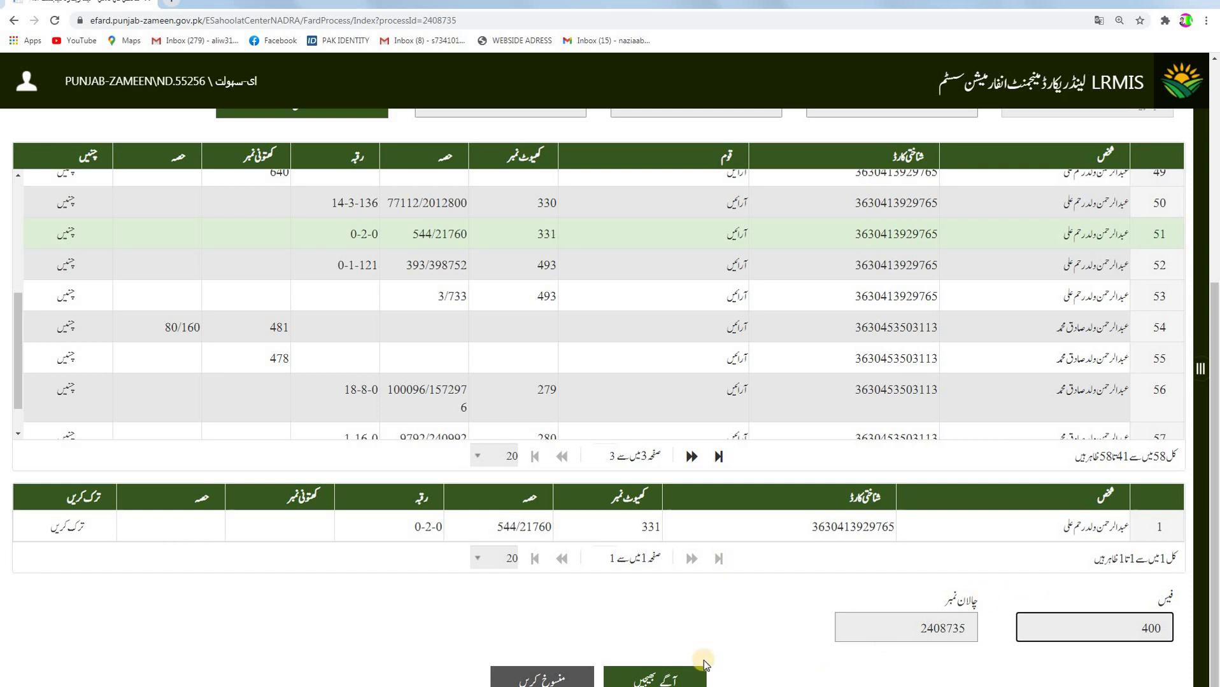
Send the Fard request forward, then enter and save the remark بجلی کے لیے.
click(688, 673)
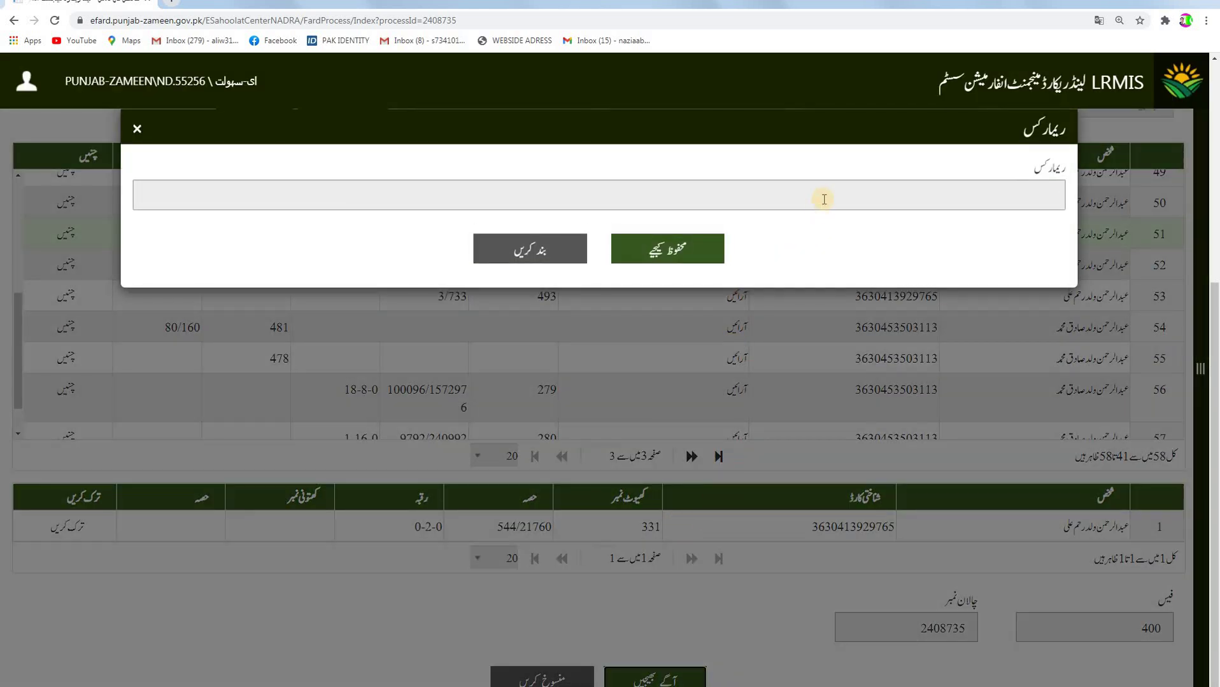
click(824, 199)
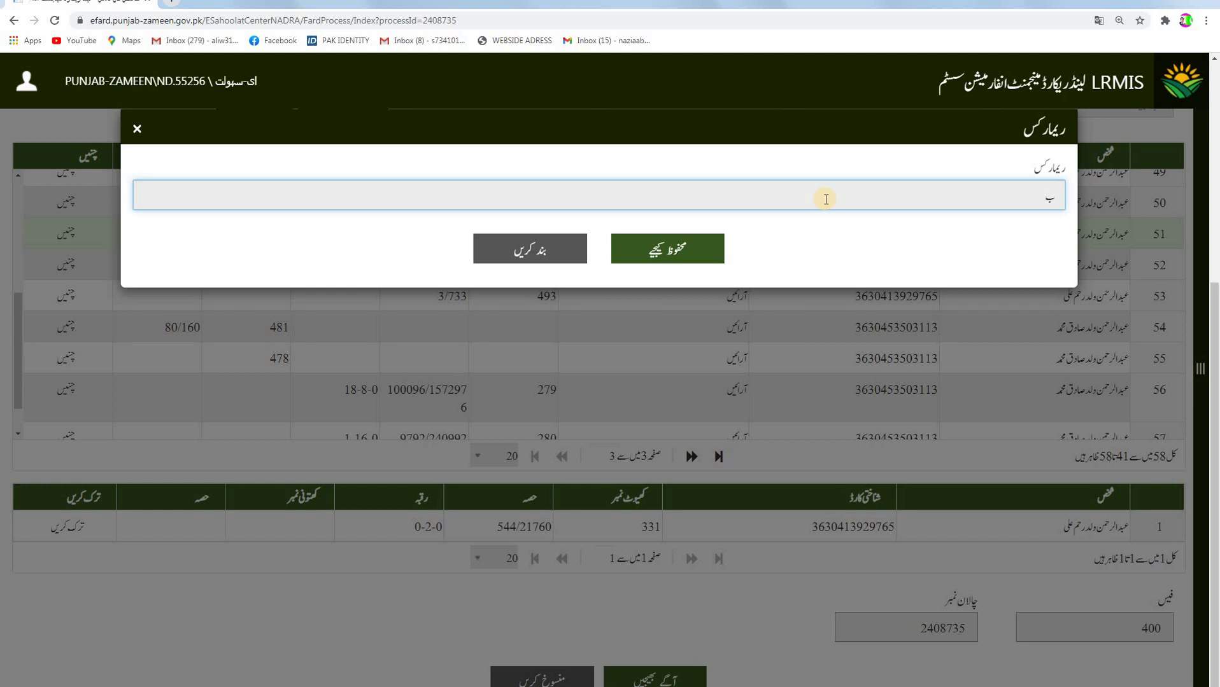
text(بجلی)
text(کے لیے)
click(683, 239)
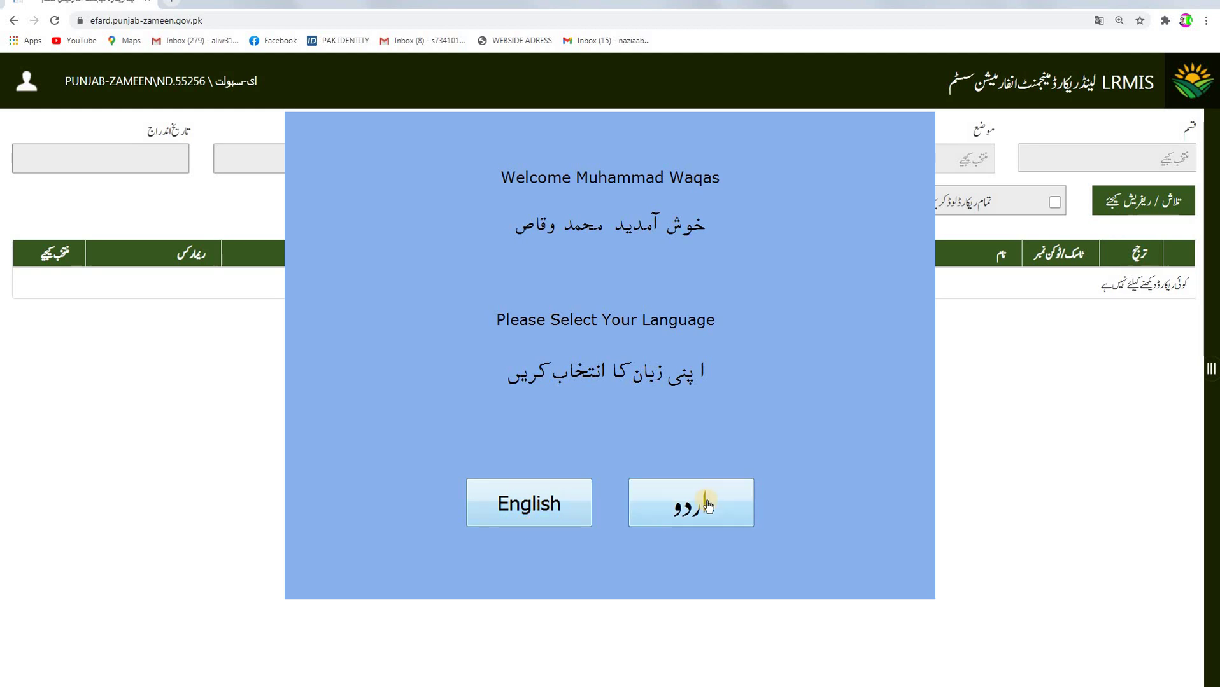
Choose English, then Financial Services > Government Programs > Punjab Land Records Authority.
click(554, 504)
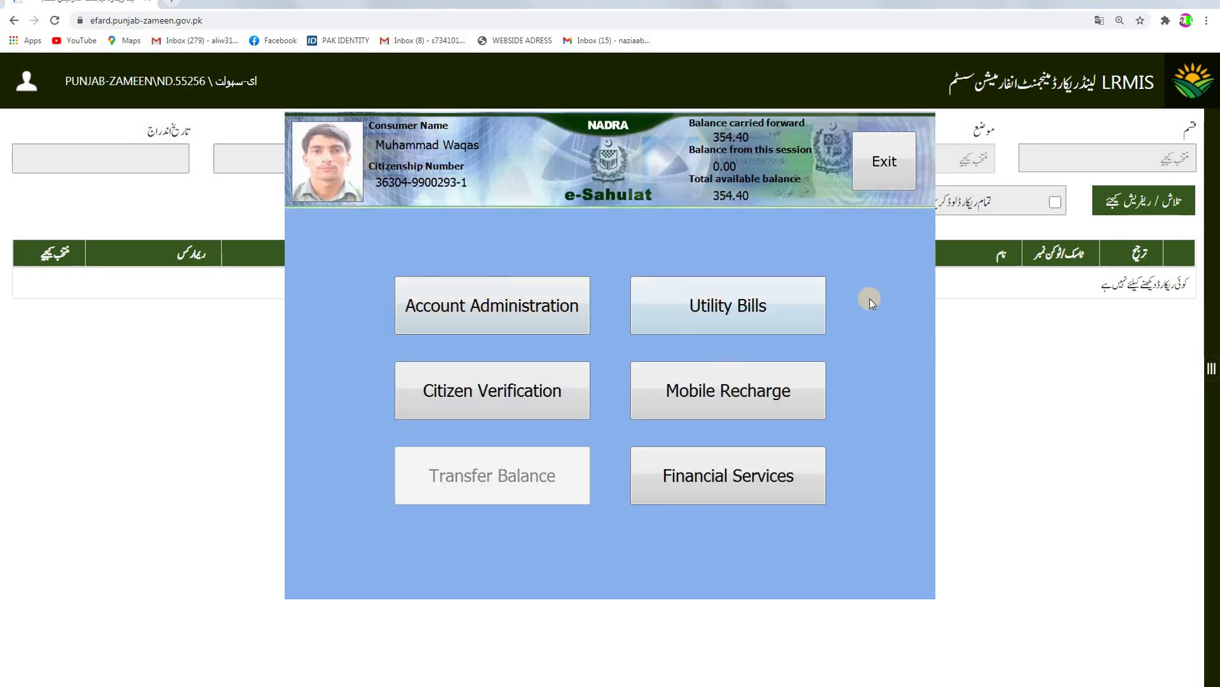
click(736, 482)
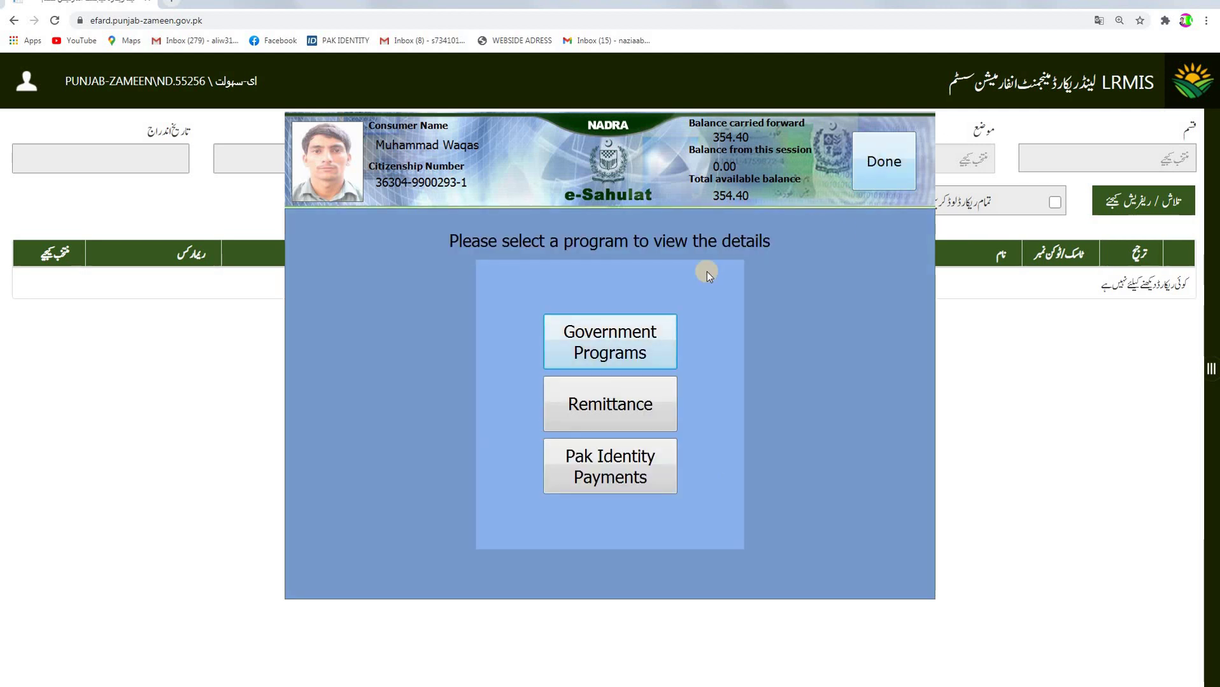
click(639, 331)
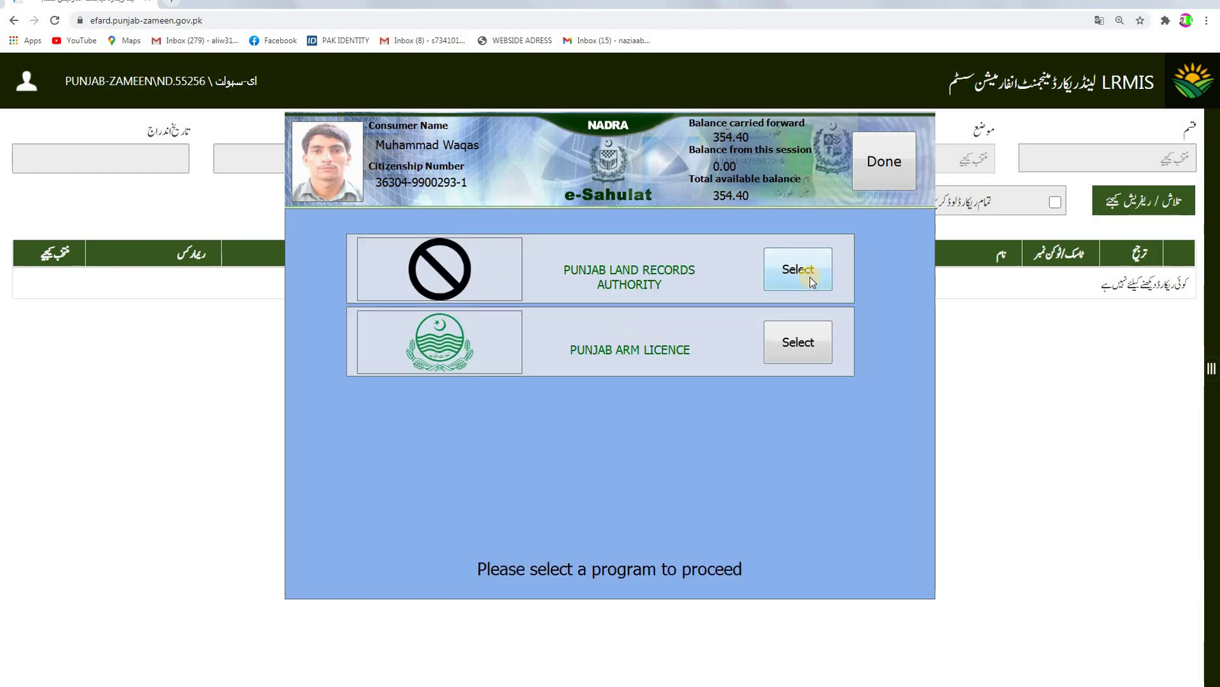
click(811, 281)
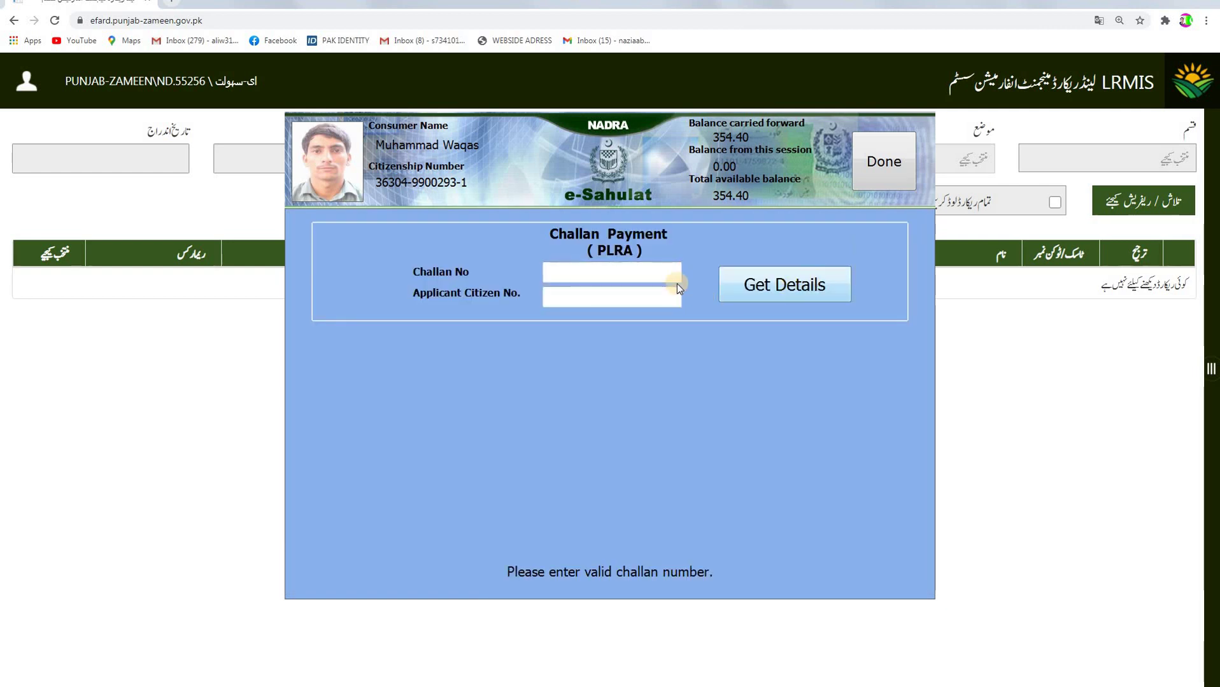
Enter the Fard's challan number and applicant's citizen number, then fetch details showing the 400.0 fee.
click(672, 272)
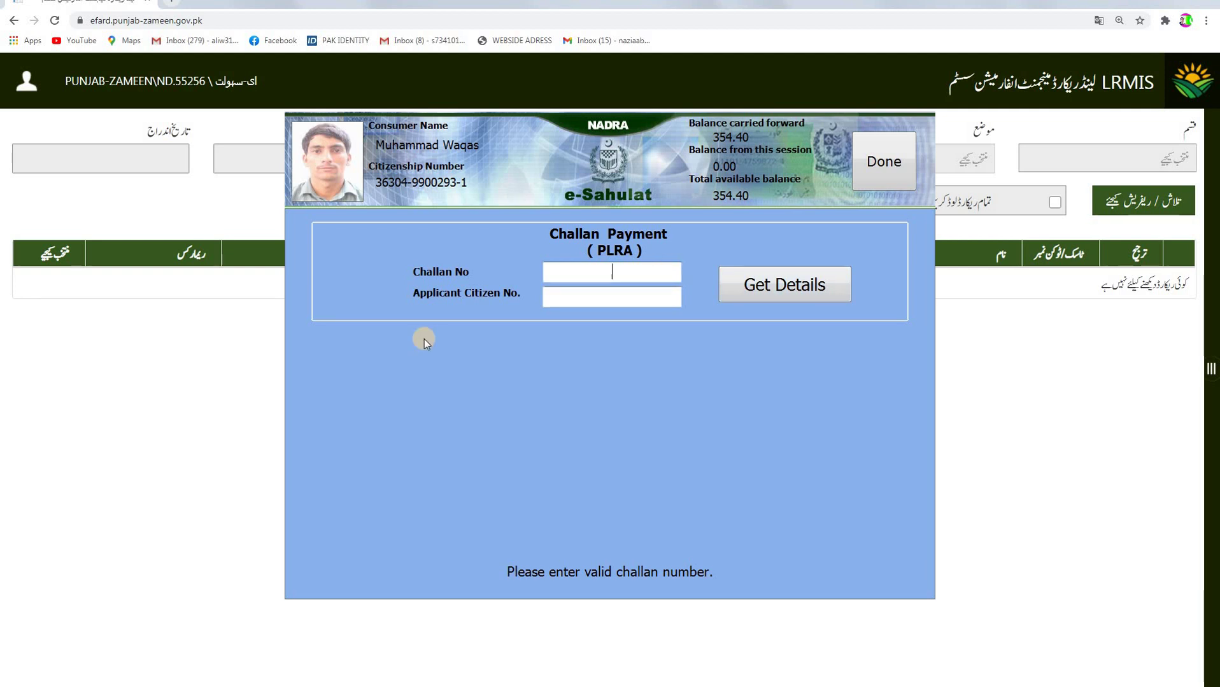
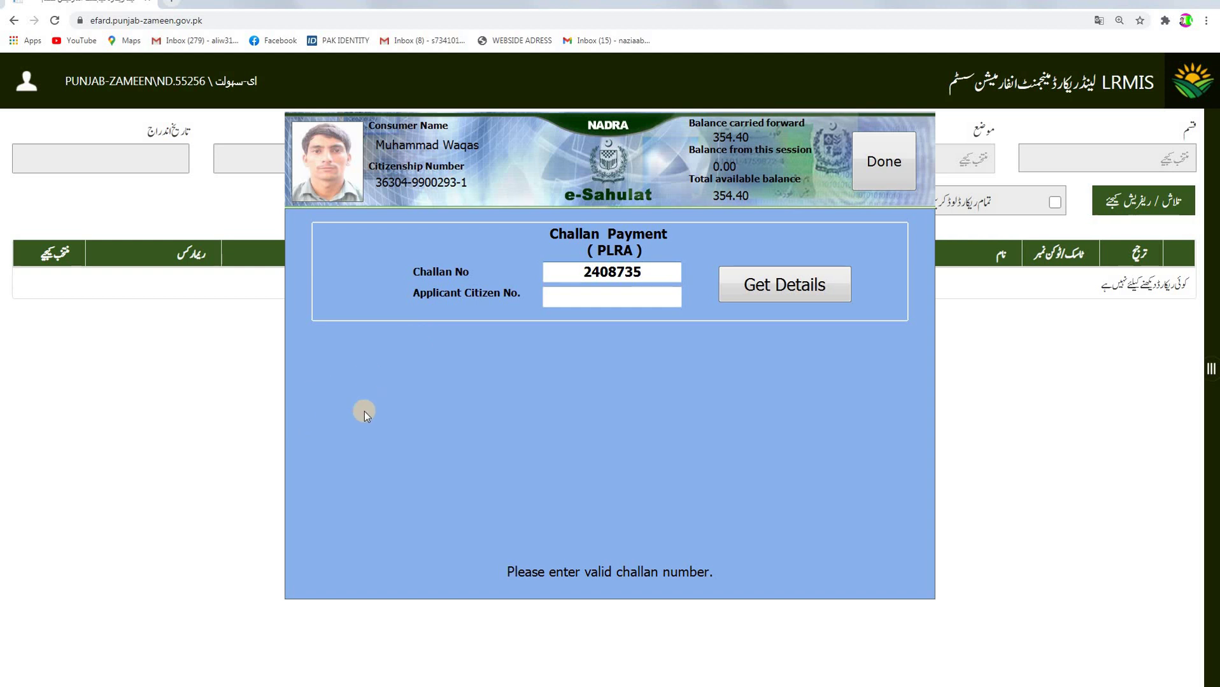
click(557, 292)
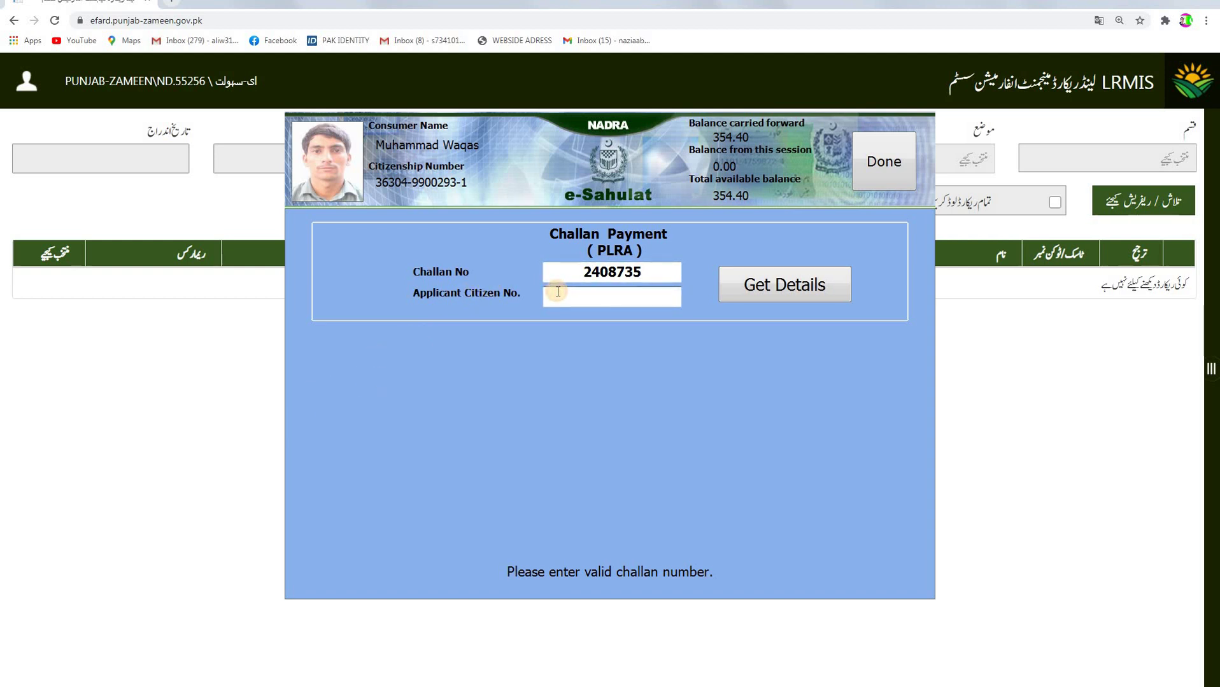
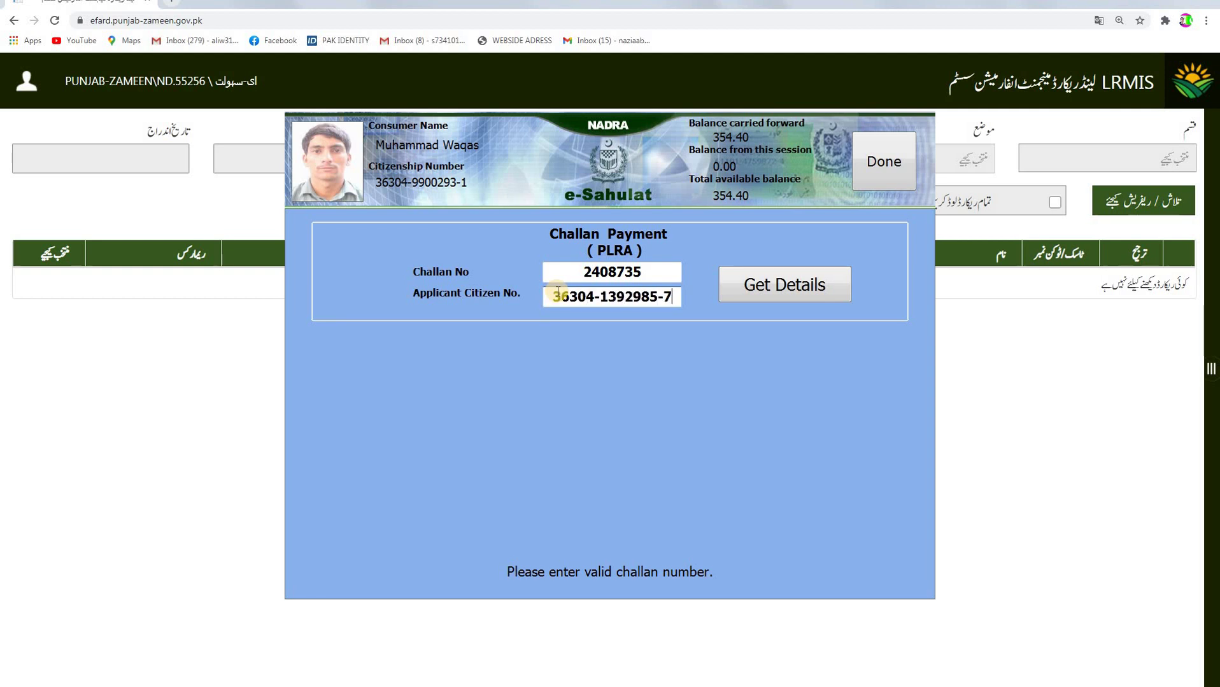
click(732, 285)
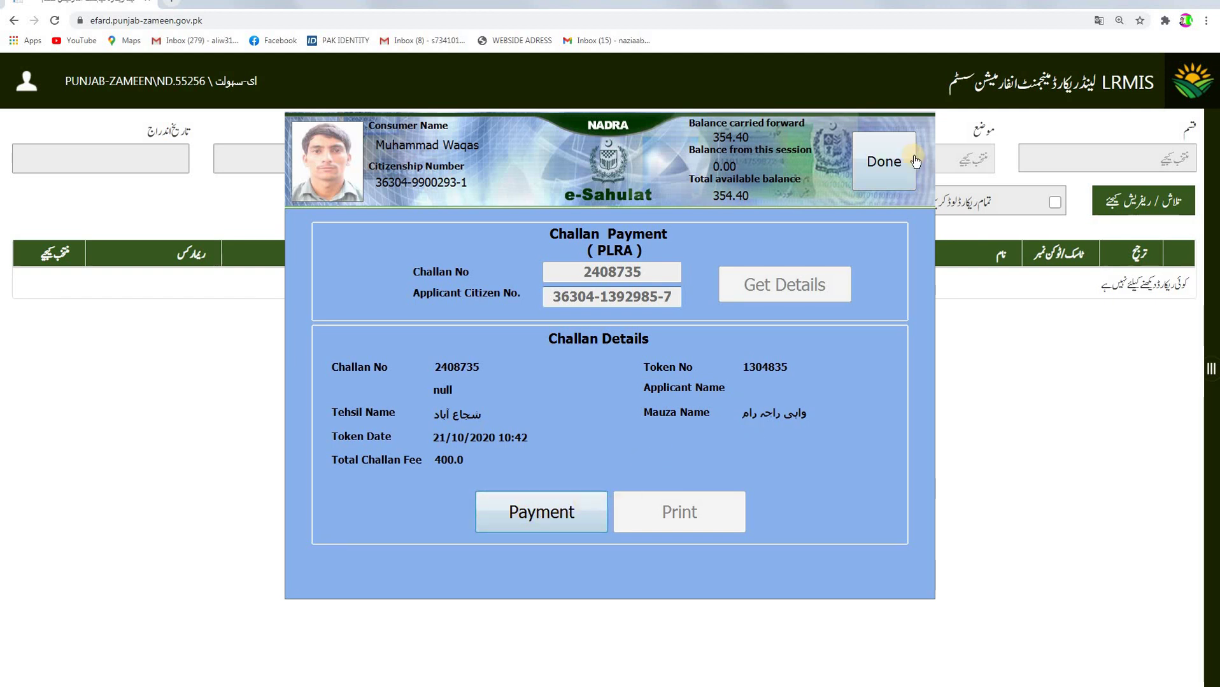
Back out through the e-Sahulat screens and close its window.
click(901, 168)
click(867, 162)
click(872, 160)
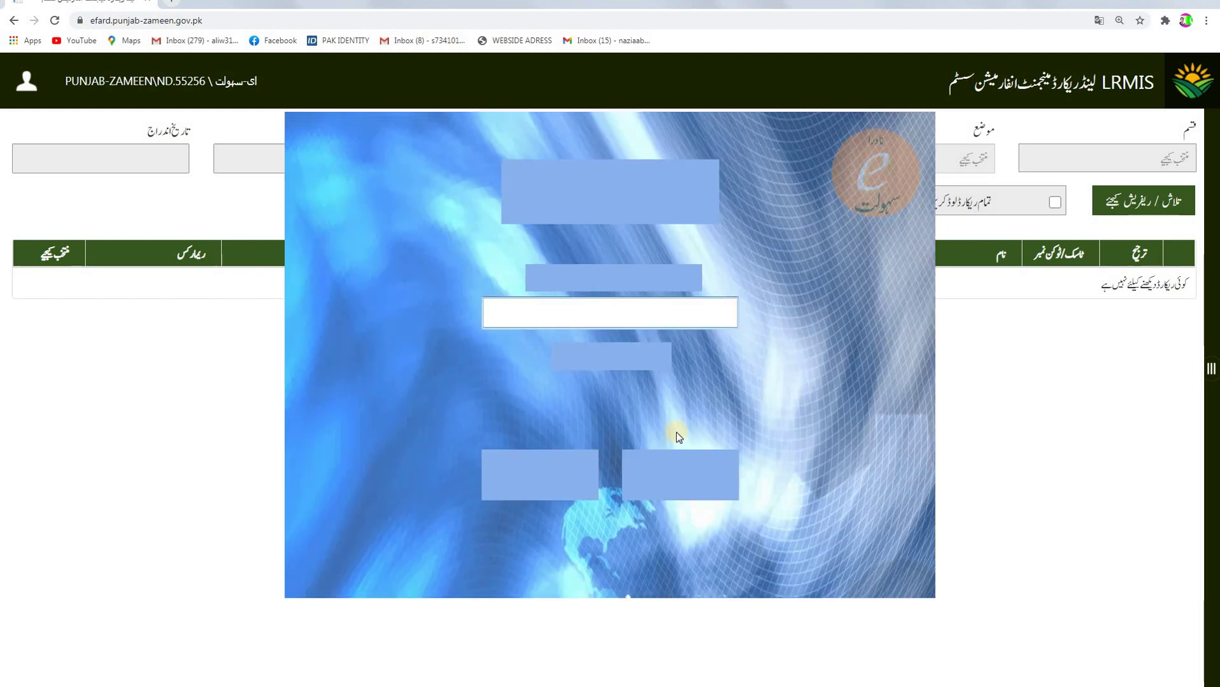
click(669, 476)
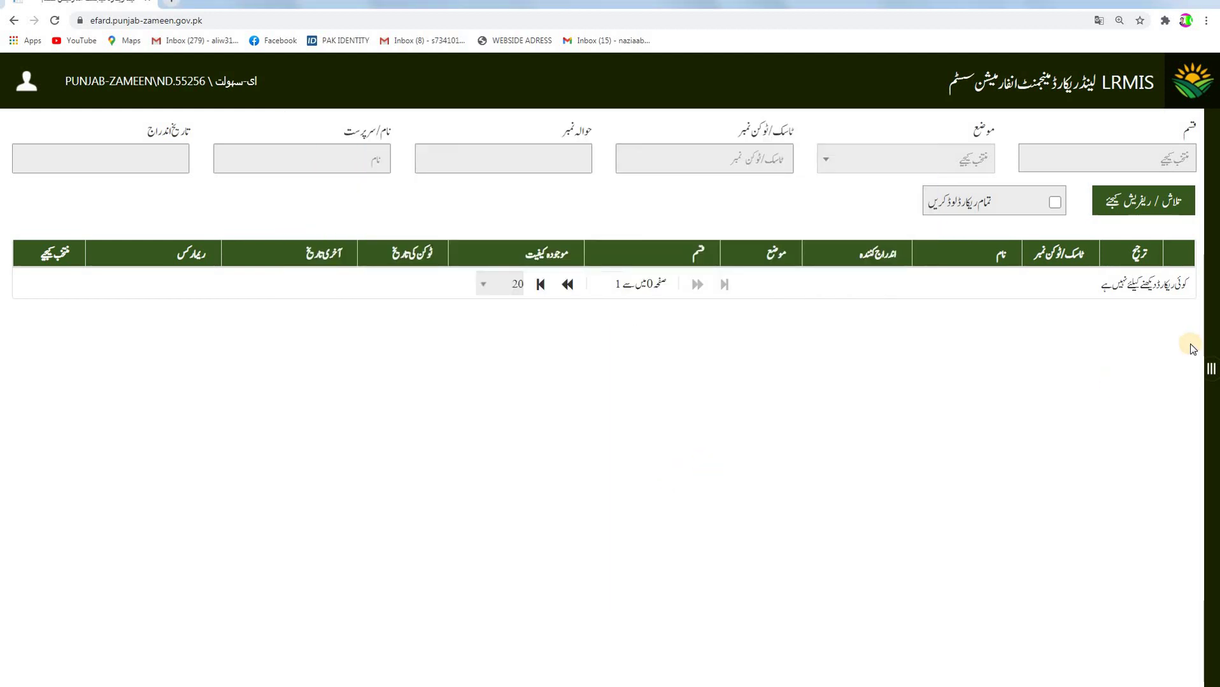
Open Fard printing from خدمات, choose چالان نمبر lookup, and enter the challan number.
click(1210, 370)
click(1170, 126)
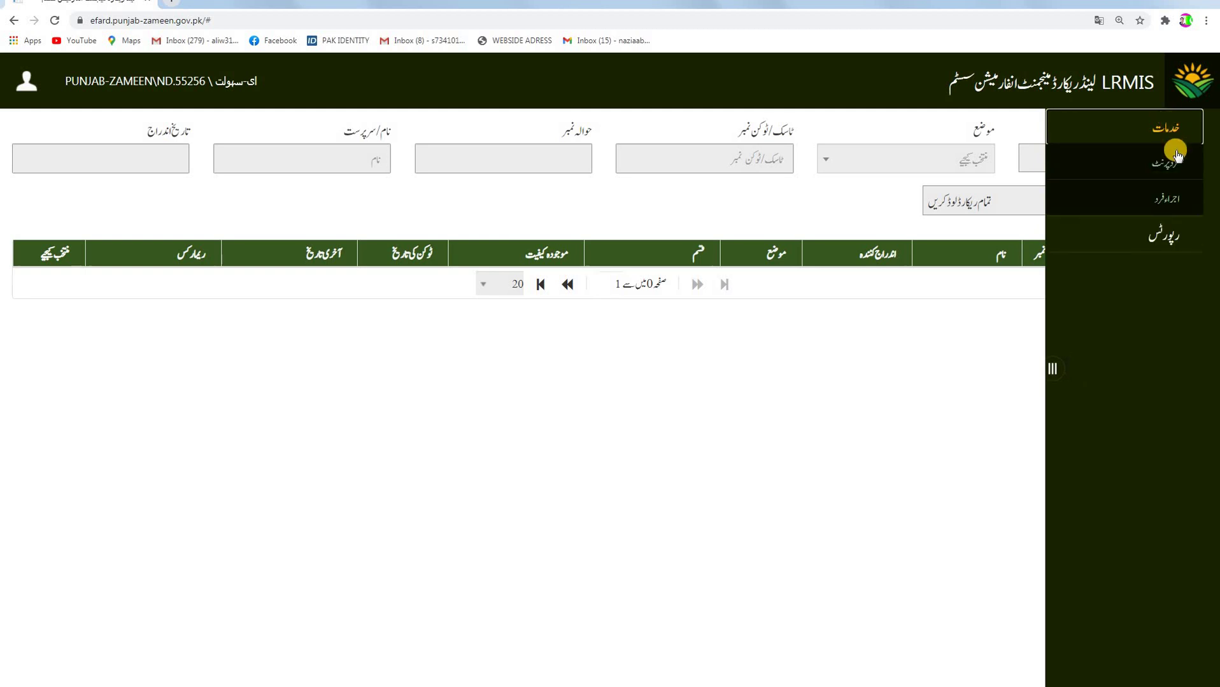
click(1171, 161)
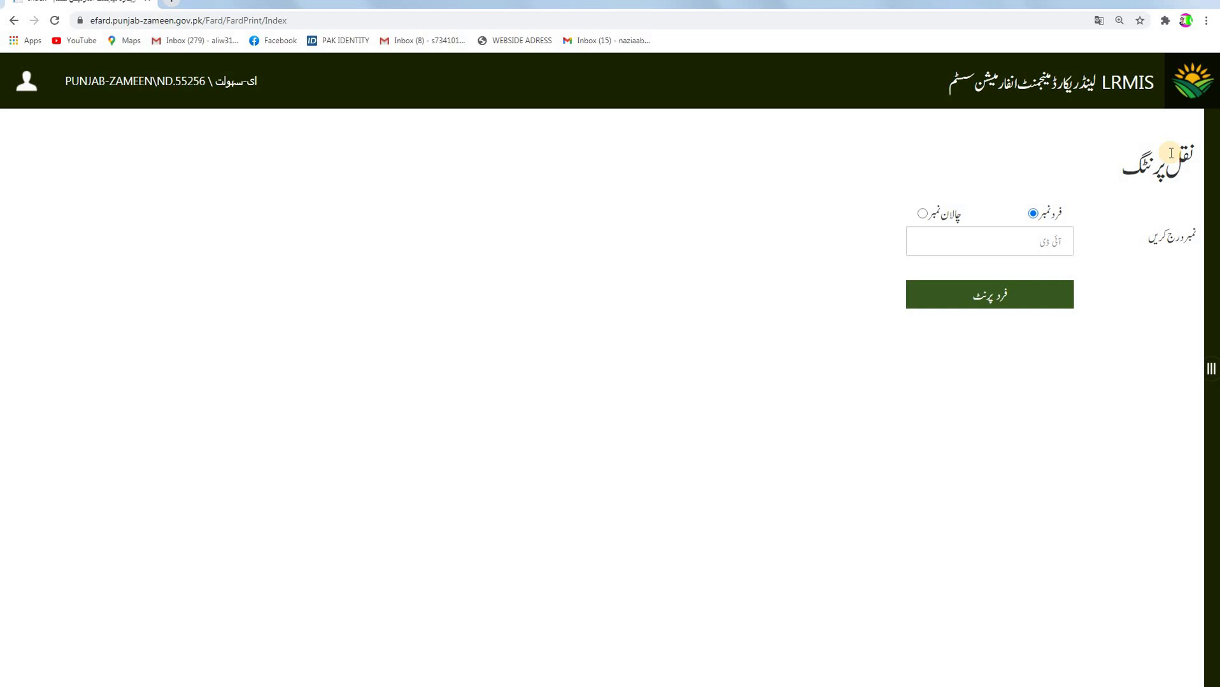
click(922, 215)
click(929, 243)
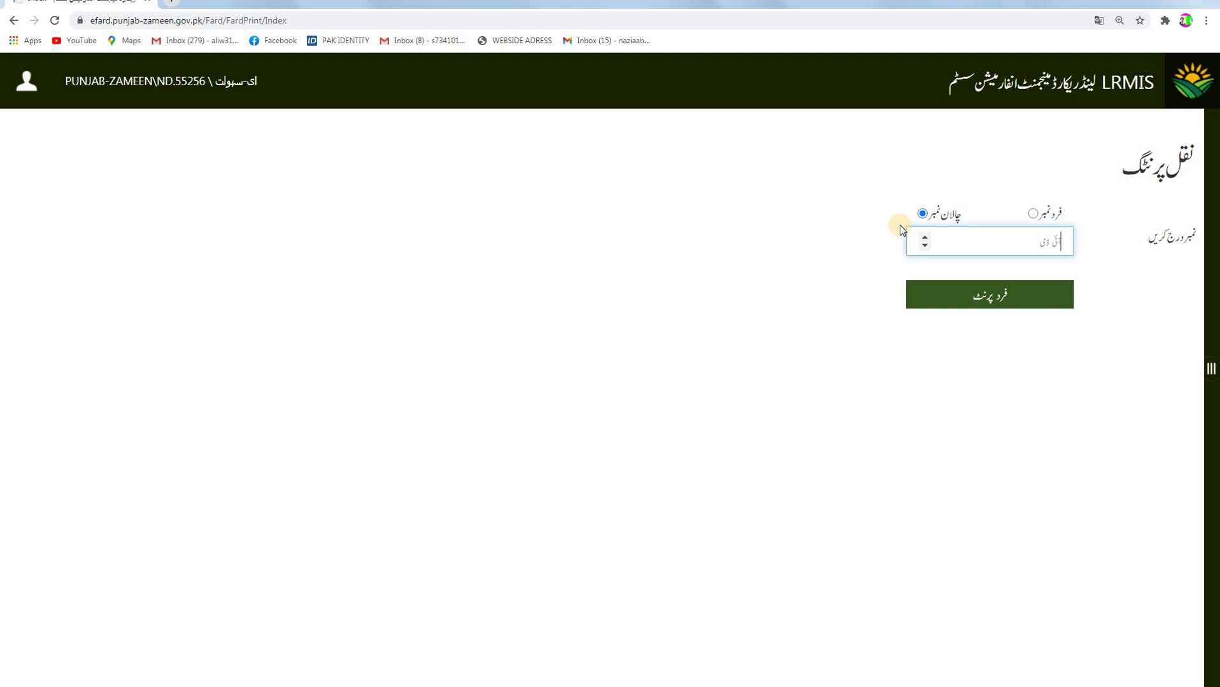
Print the Fard to view the 2015-16 Multan/Shujabad register copy stamped DUPLICATE, dismissing the translation popup.
click(961, 299)
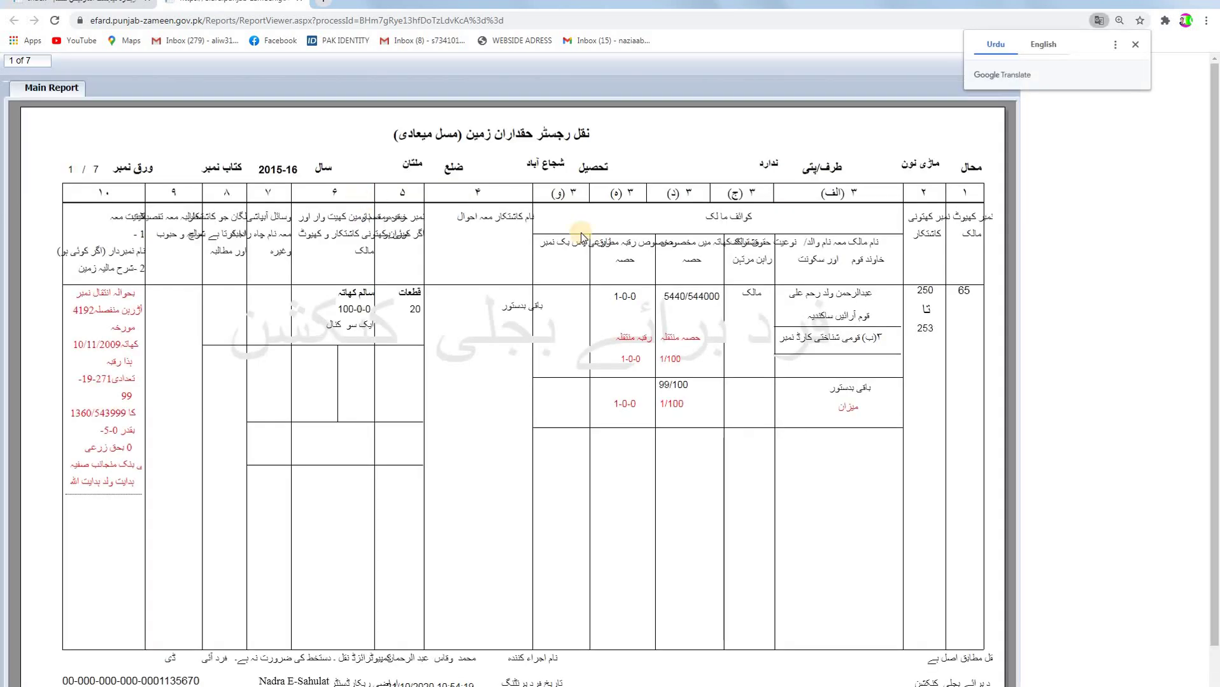
scroll(853, 286, down, 2)
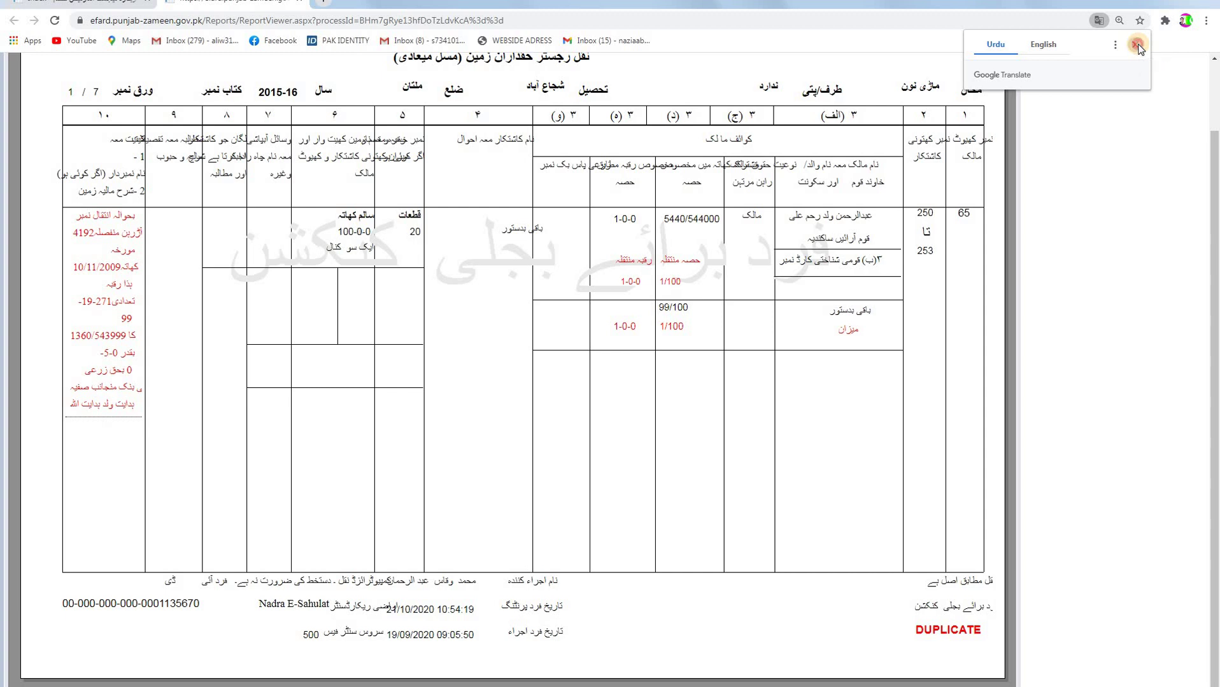
click(1138, 46)
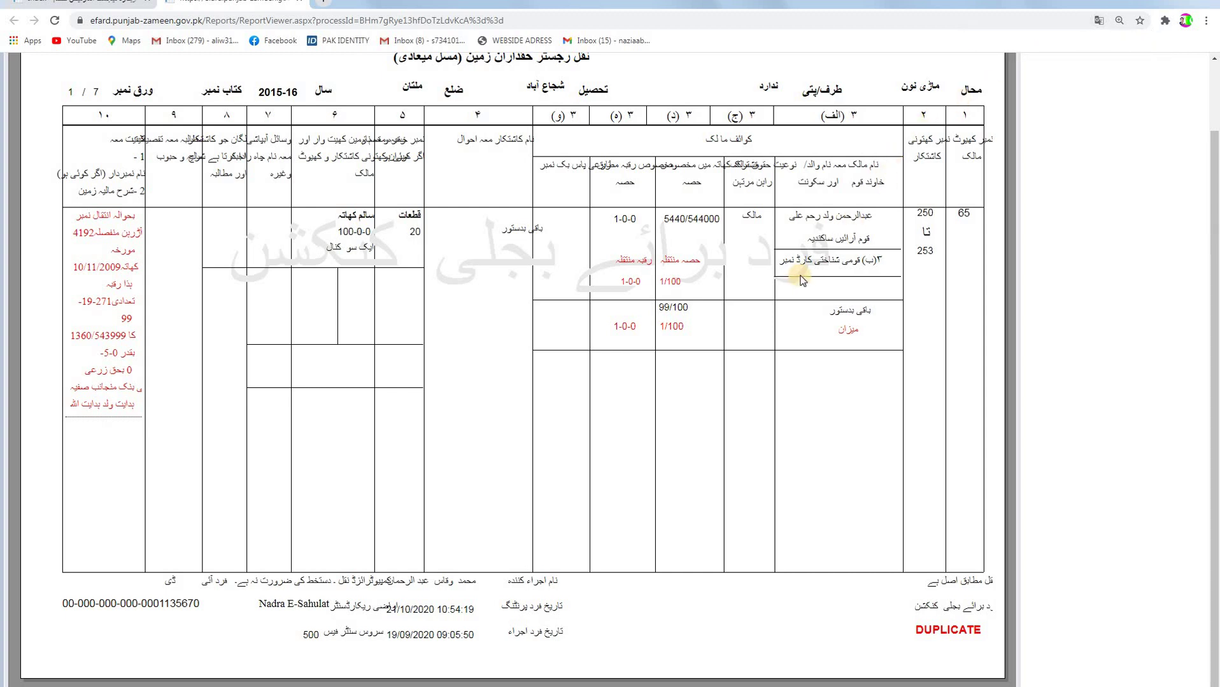